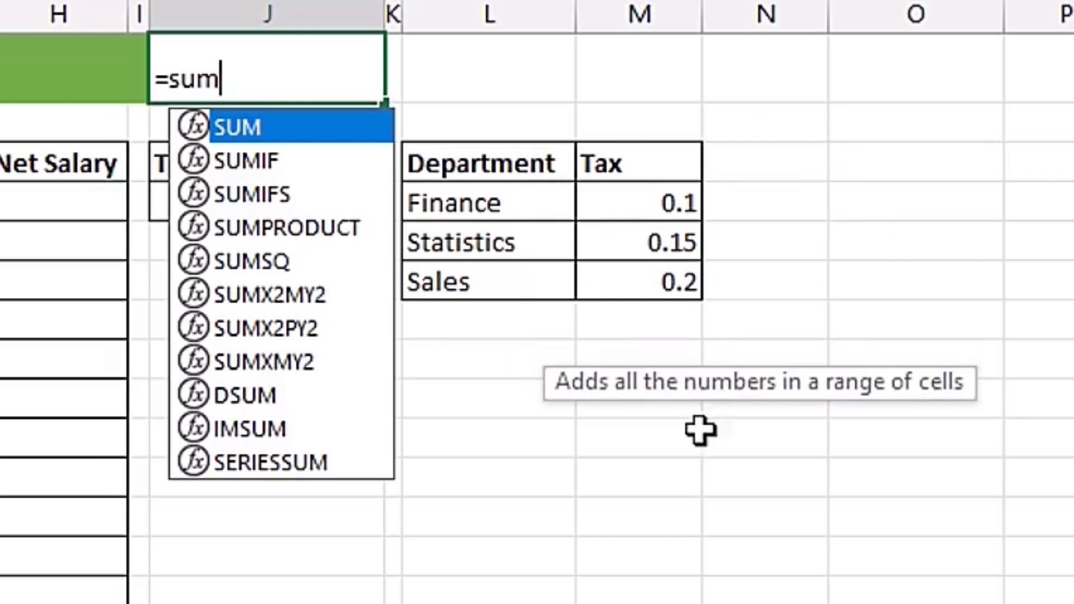
Step: Start a SUM formula in cell J1 and move its argument tooltip away from the cell
key(Tab)
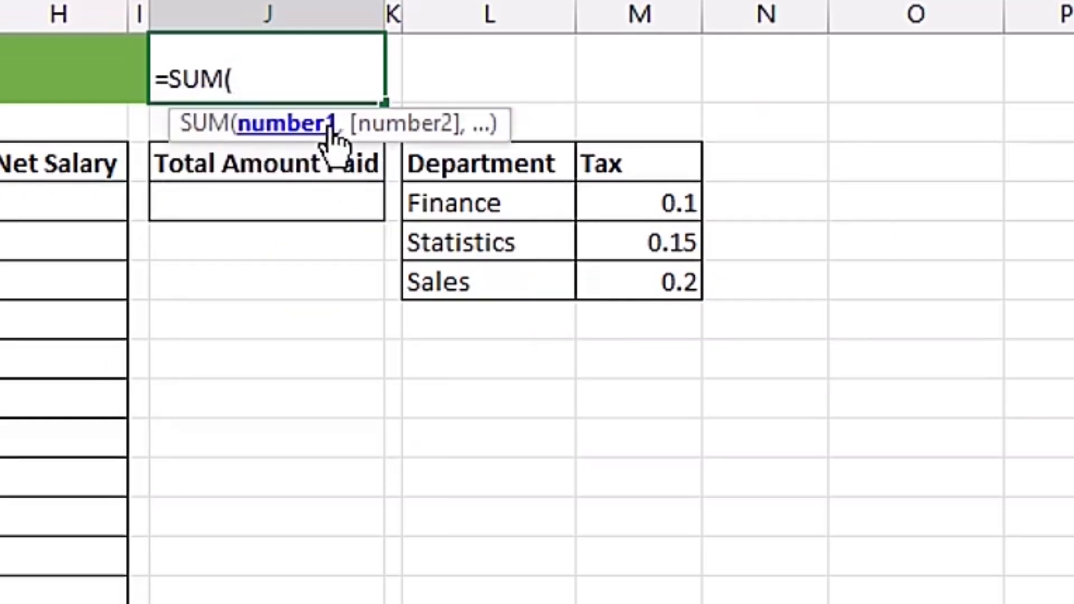
drag(354, 122, 404, 375)
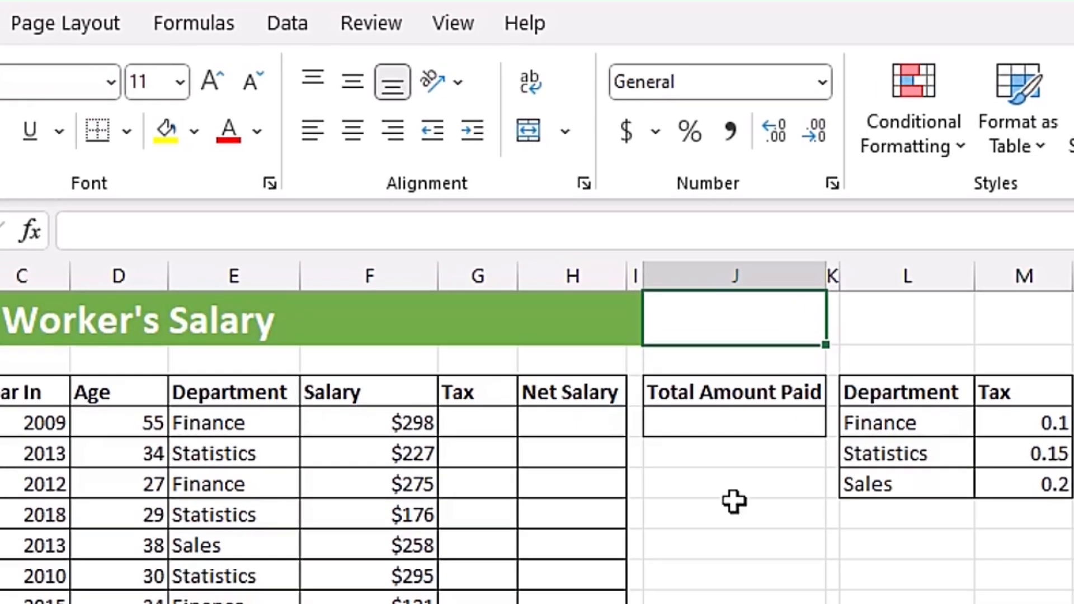
Step: With the Total Amount Paid cell J4 selected, examine the function library categories, including AutoSum, Financial, Logical, Text and the additional function groups
click(743, 422)
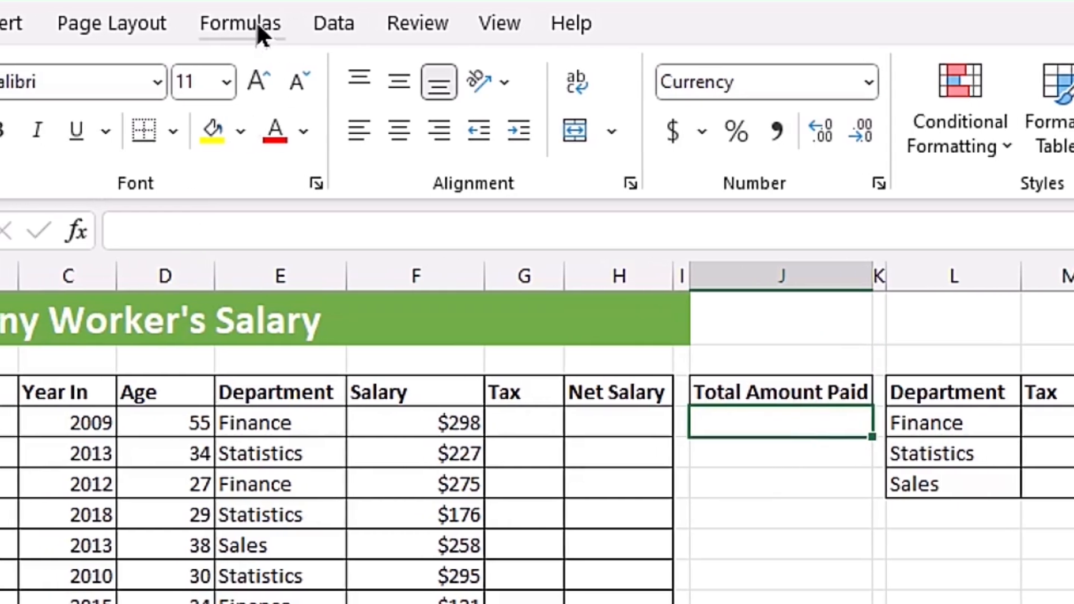
click(208, 22)
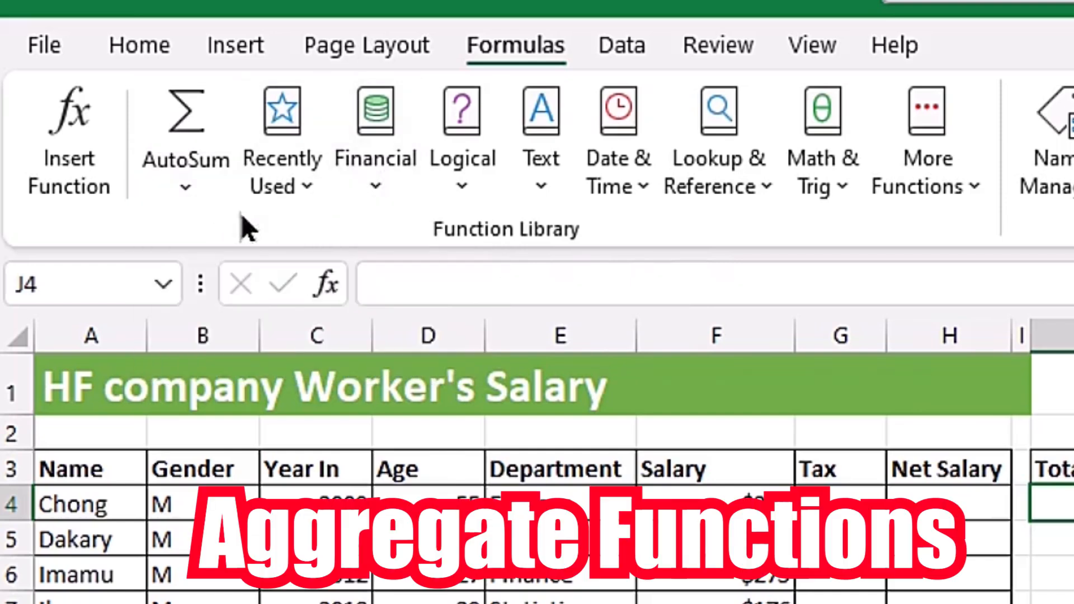
click(200, 194)
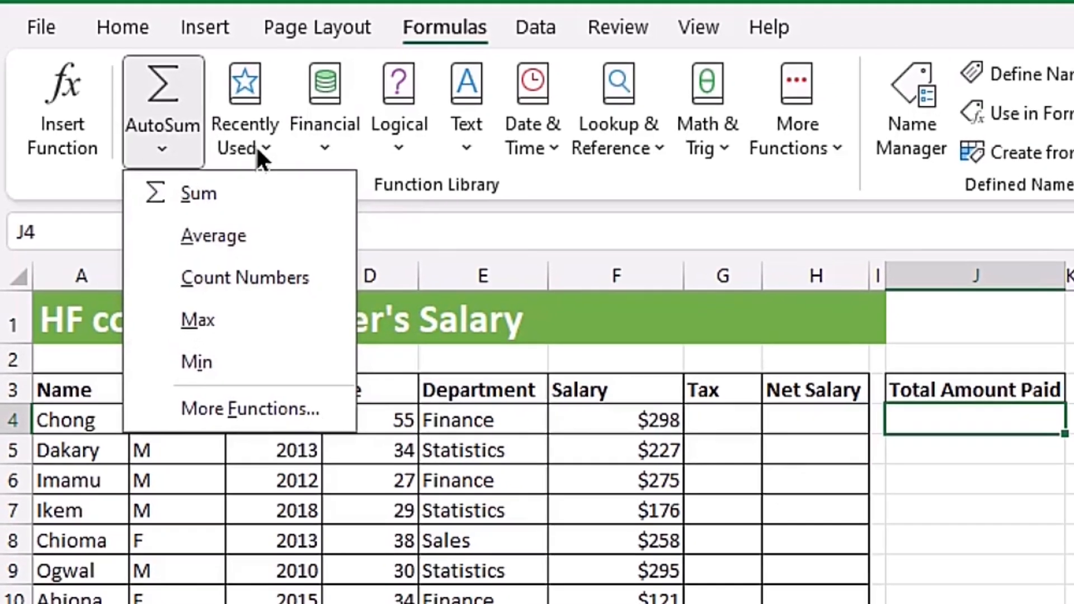
click(283, 176)
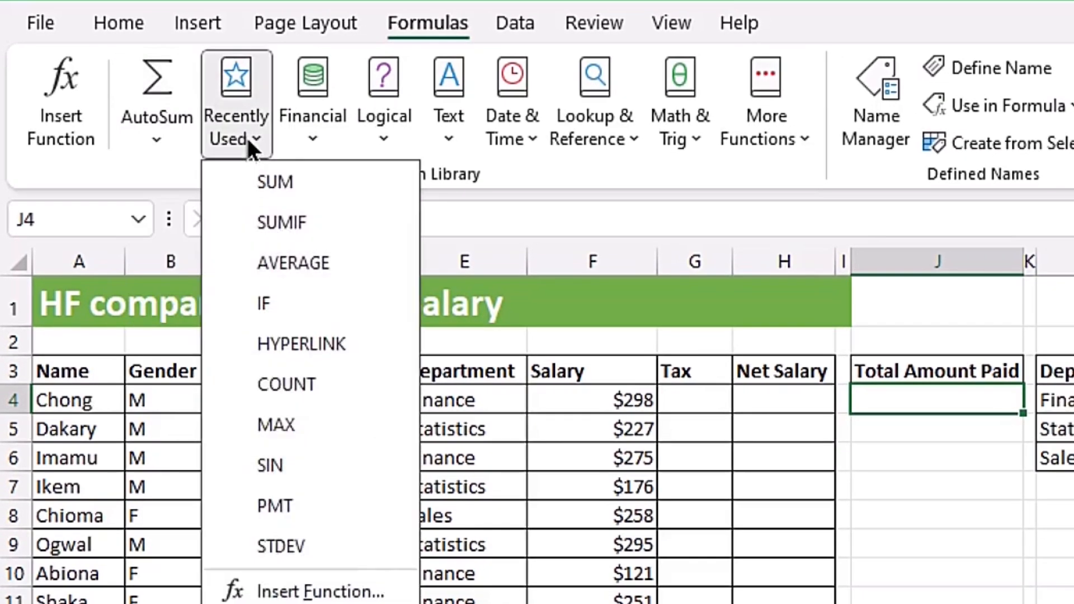
click(316, 137)
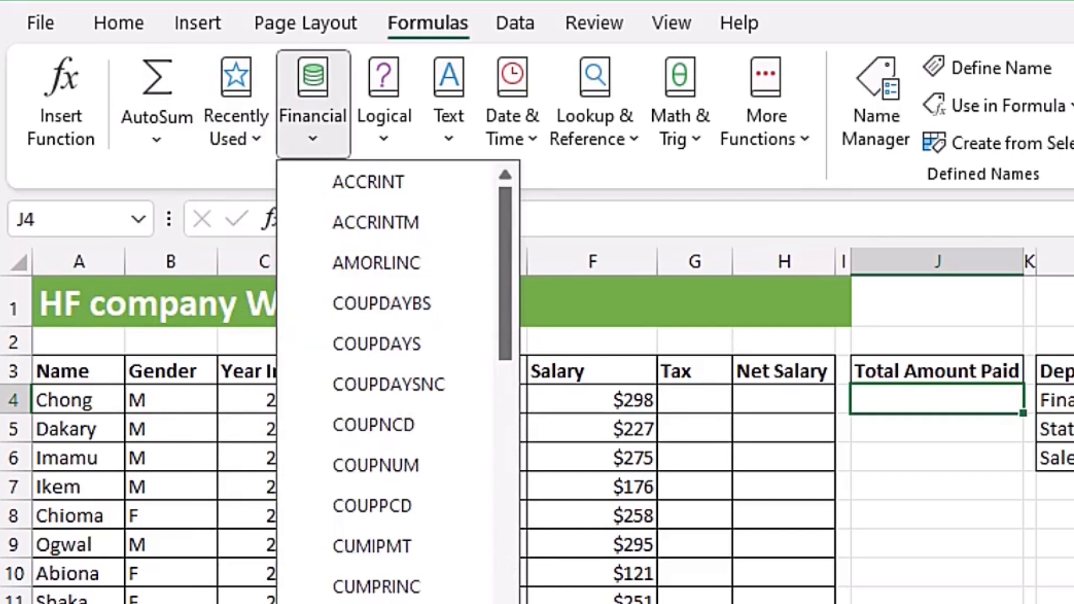
drag(498, 291, 522, 280)
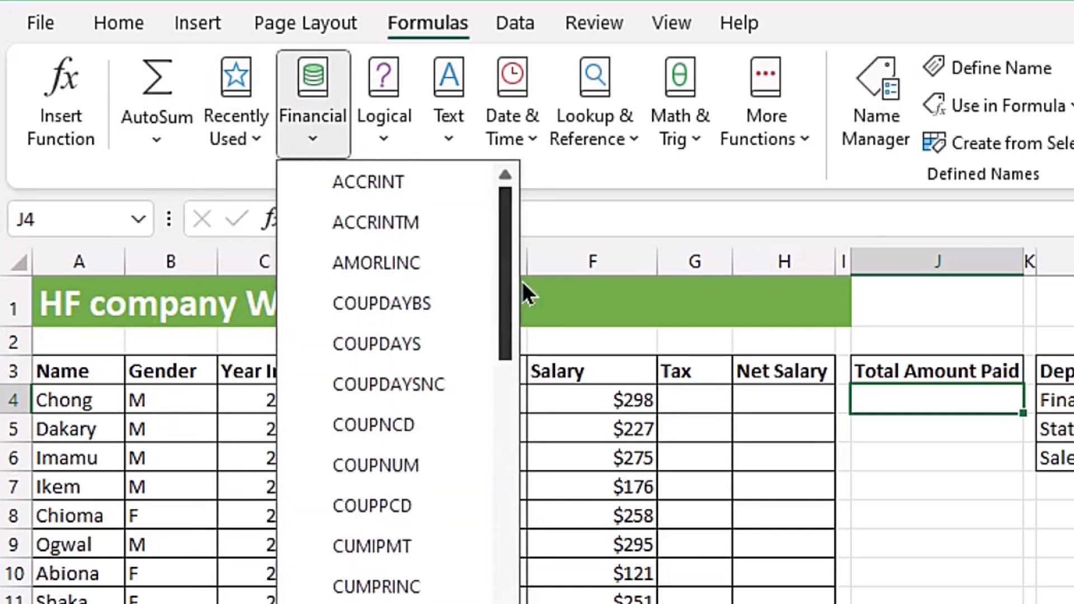
click(393, 133)
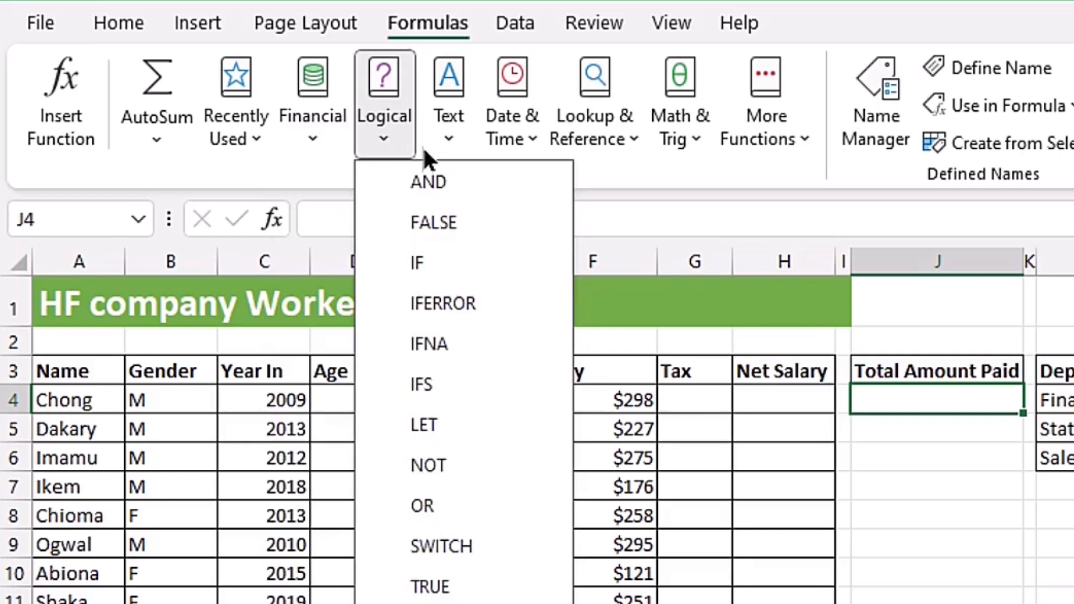
click(448, 140)
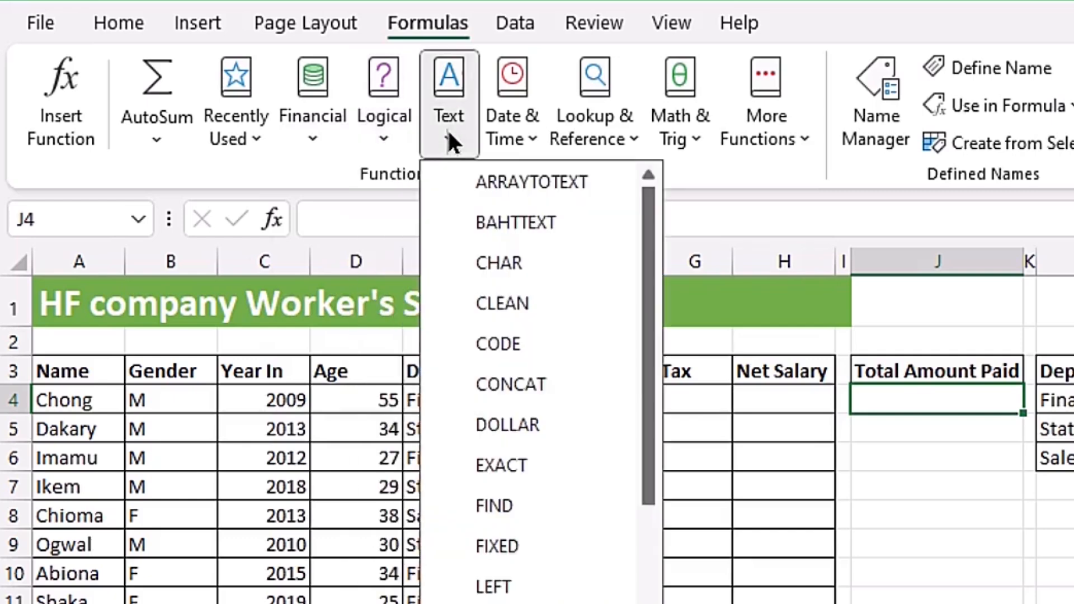
click(516, 136)
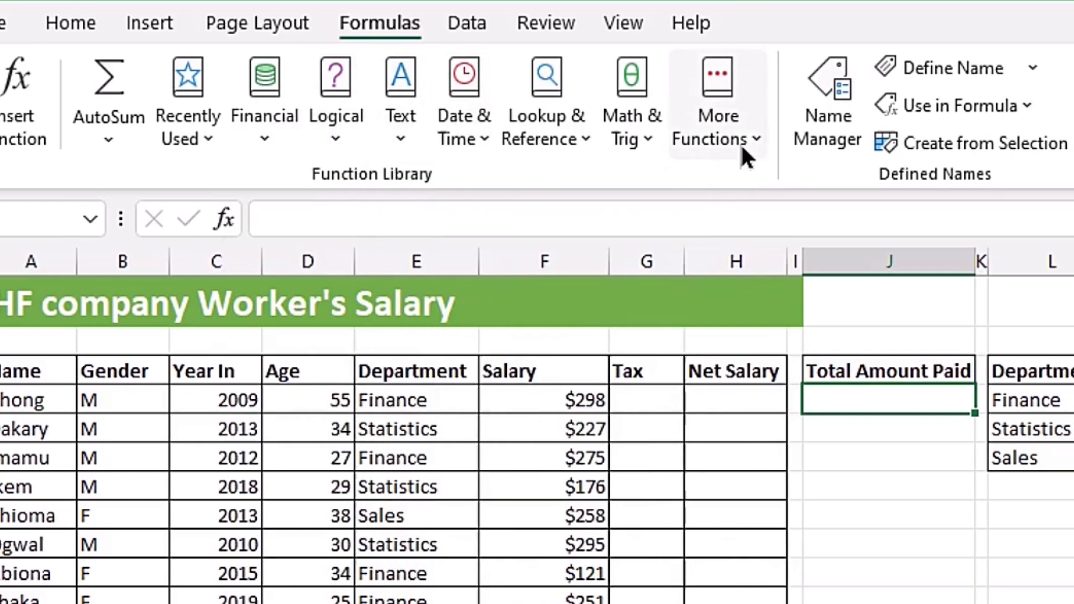
click(789, 140)
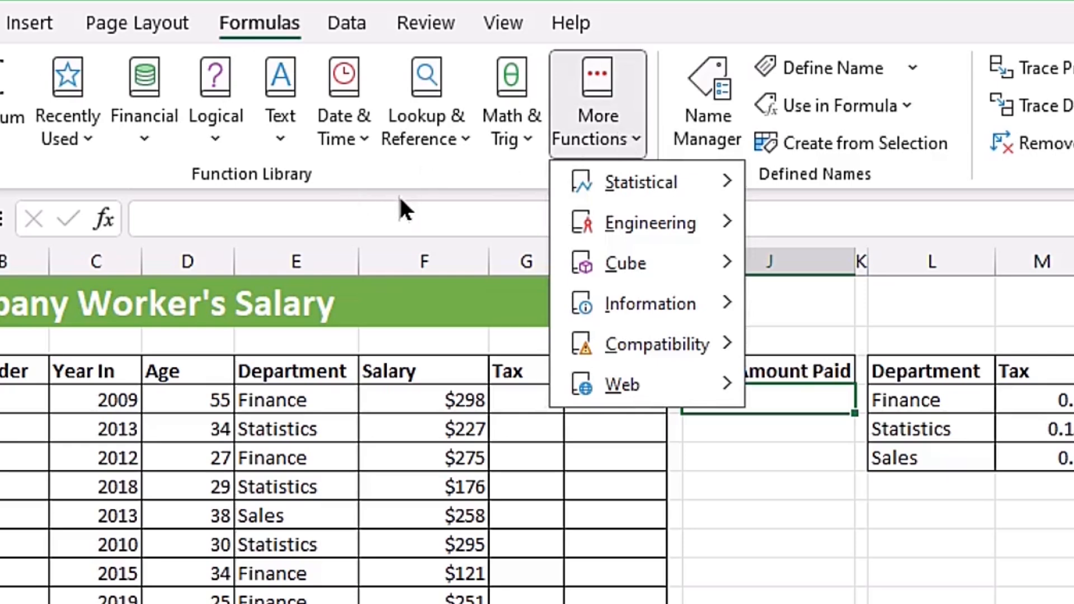
mouse_move(663, 178)
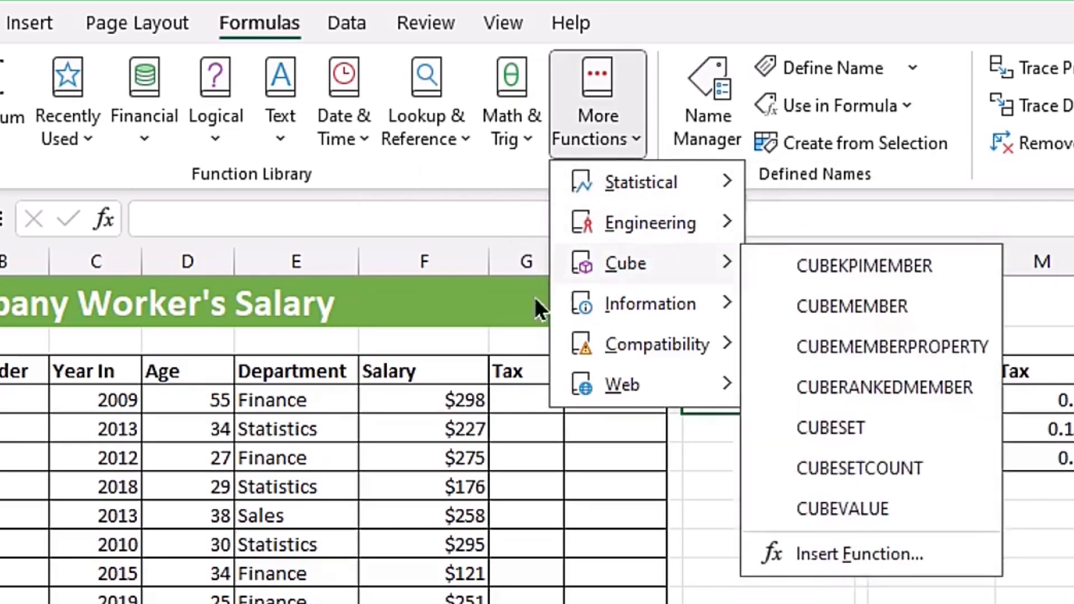
click(406, 168)
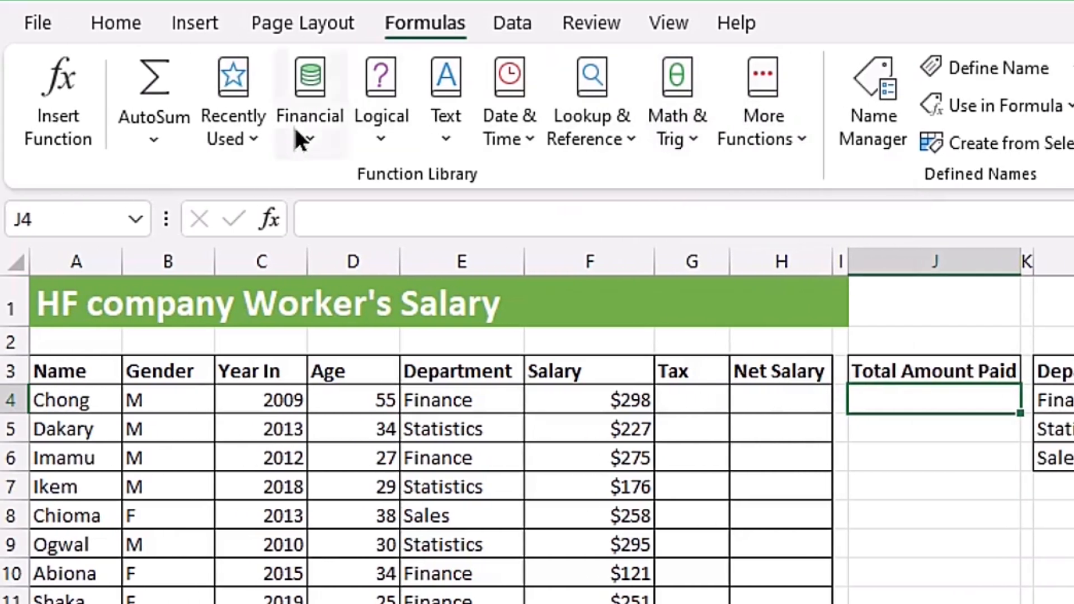
Step: Review the recently used and financial functions, and the additional Statistical functions
click(254, 137)
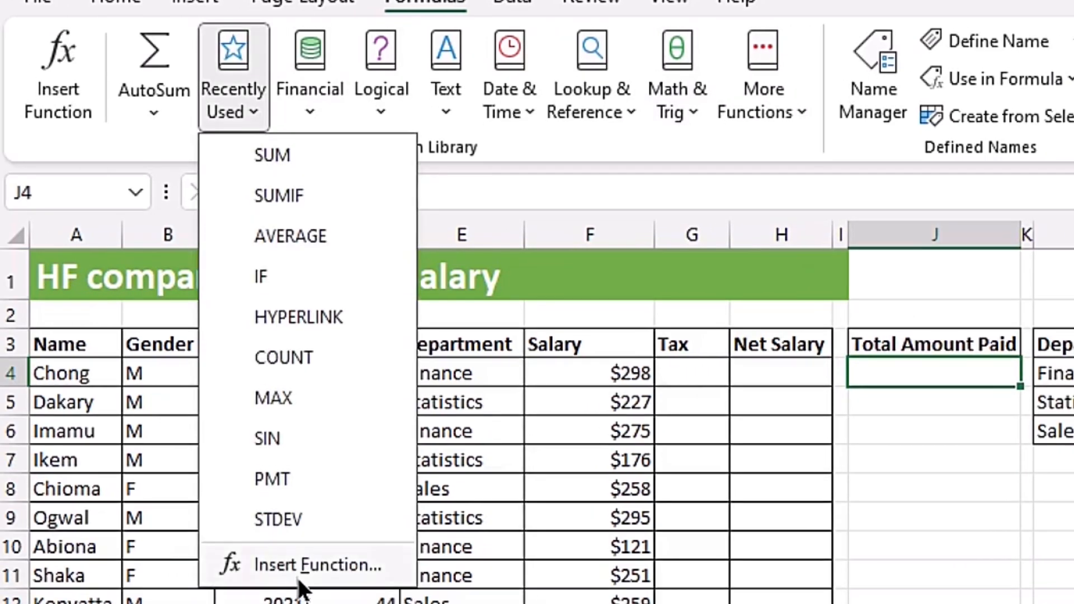
click(313, 110)
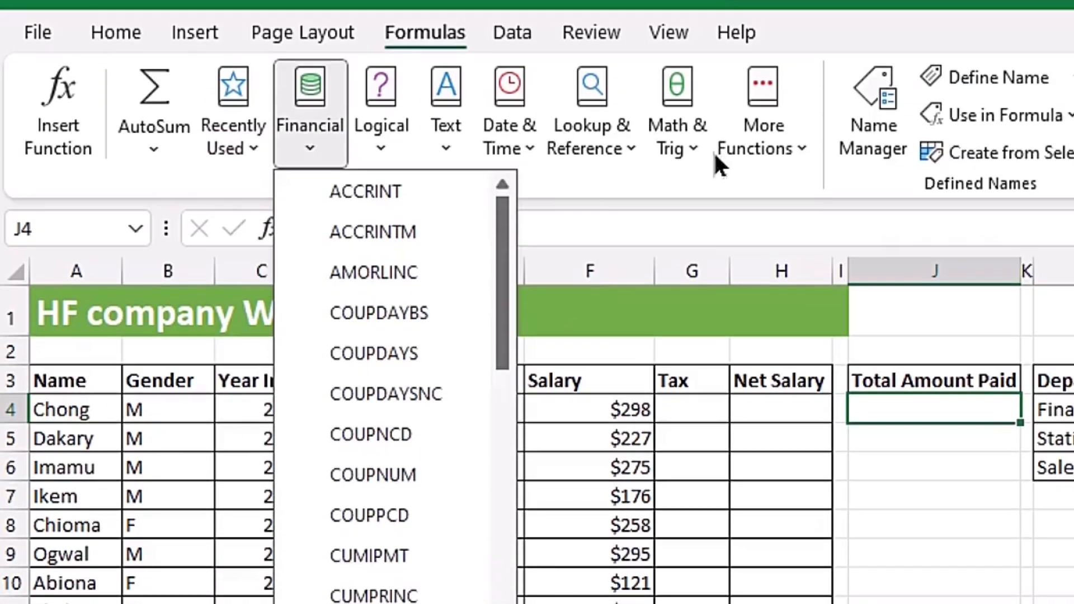
click(762, 144)
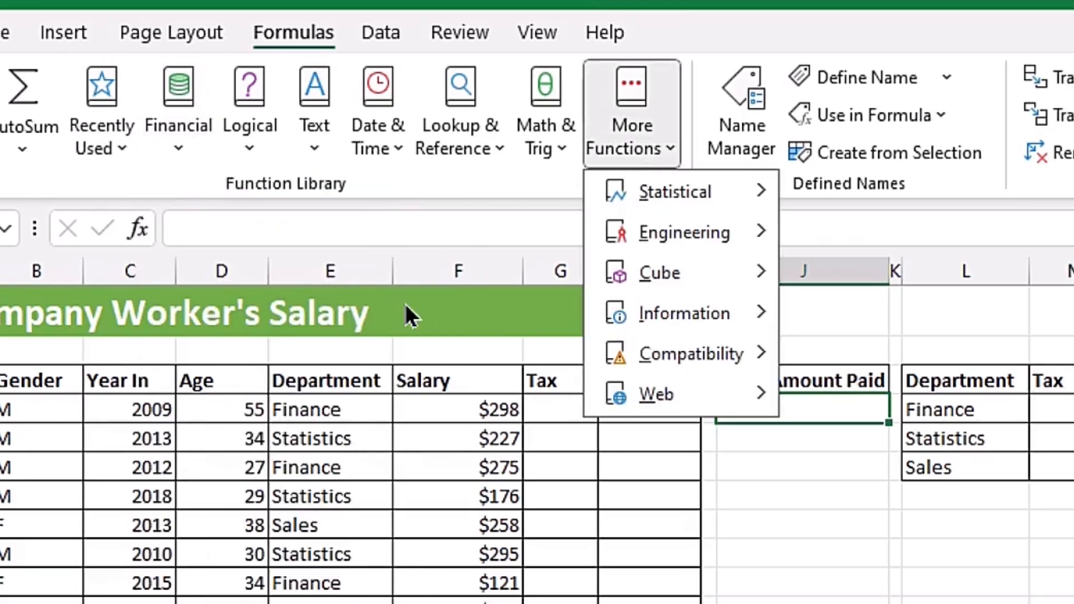
mouse_move(654, 193)
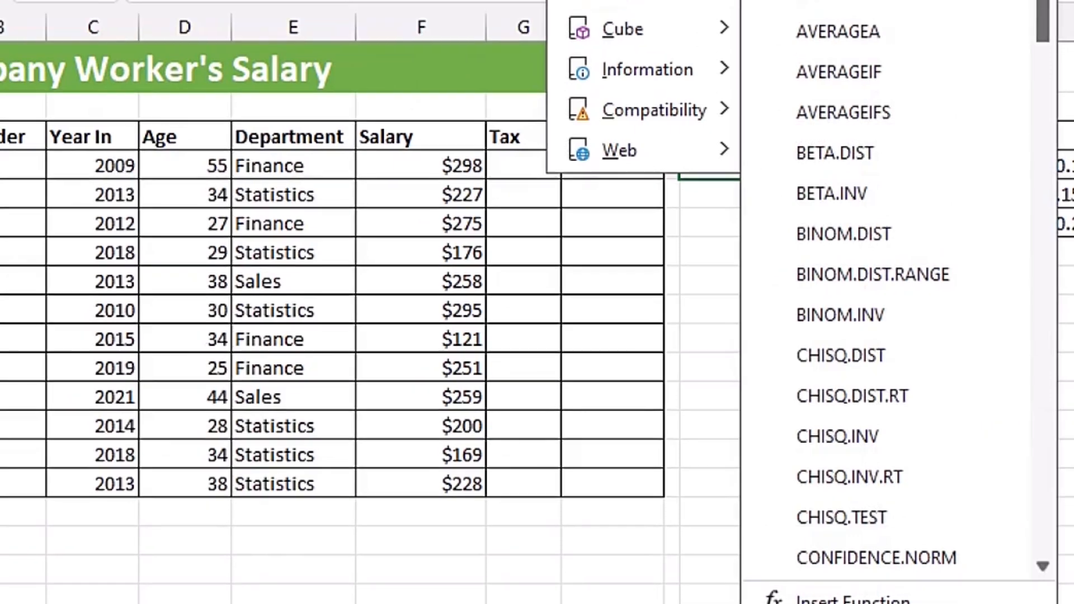
click(126, 172)
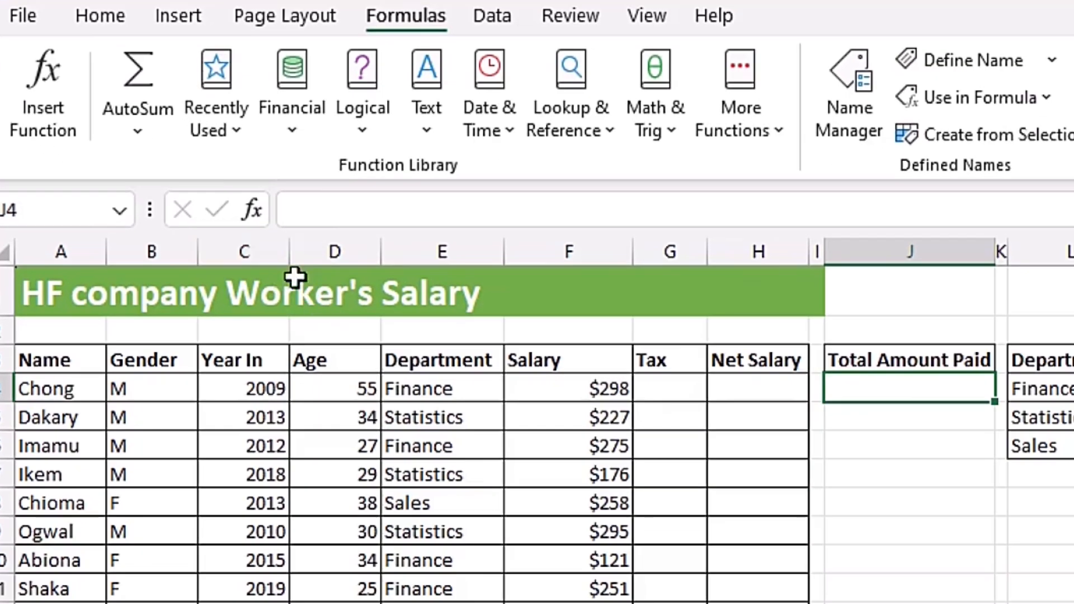
click(252, 208)
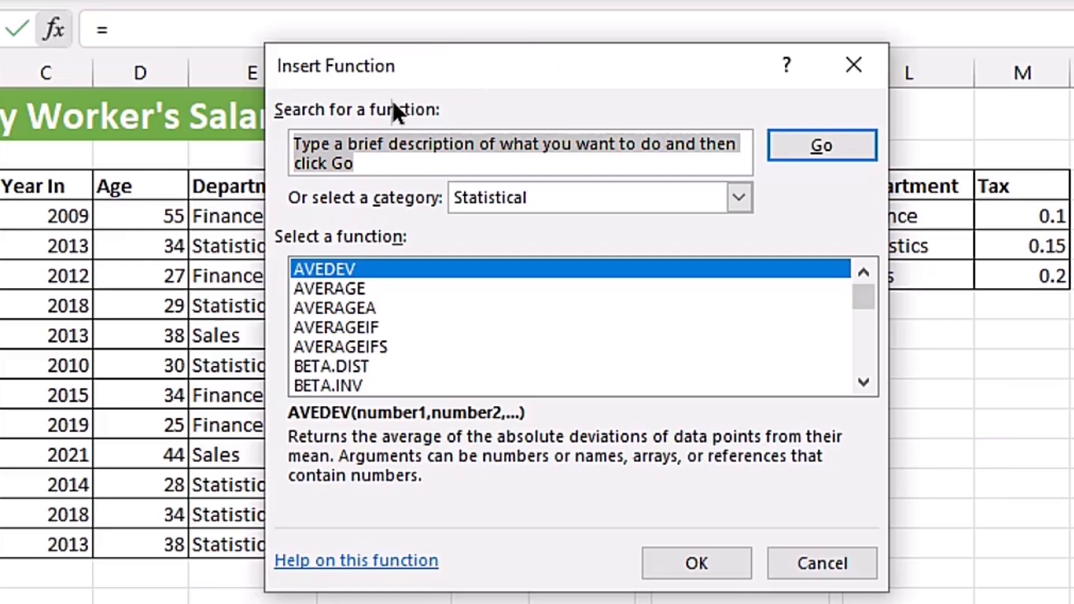
click(845, 56)
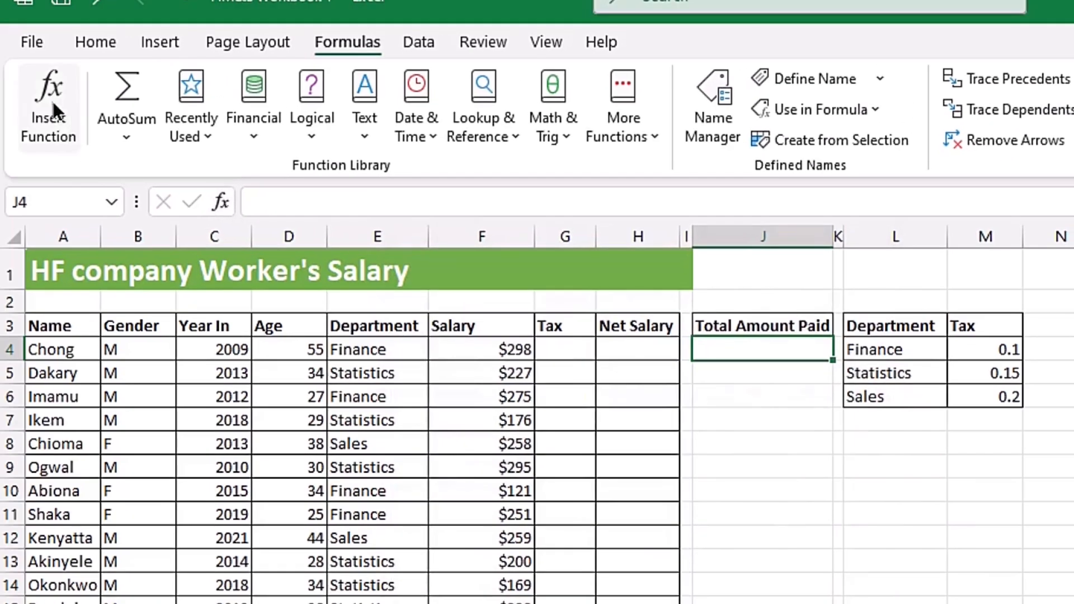
click(10, 73)
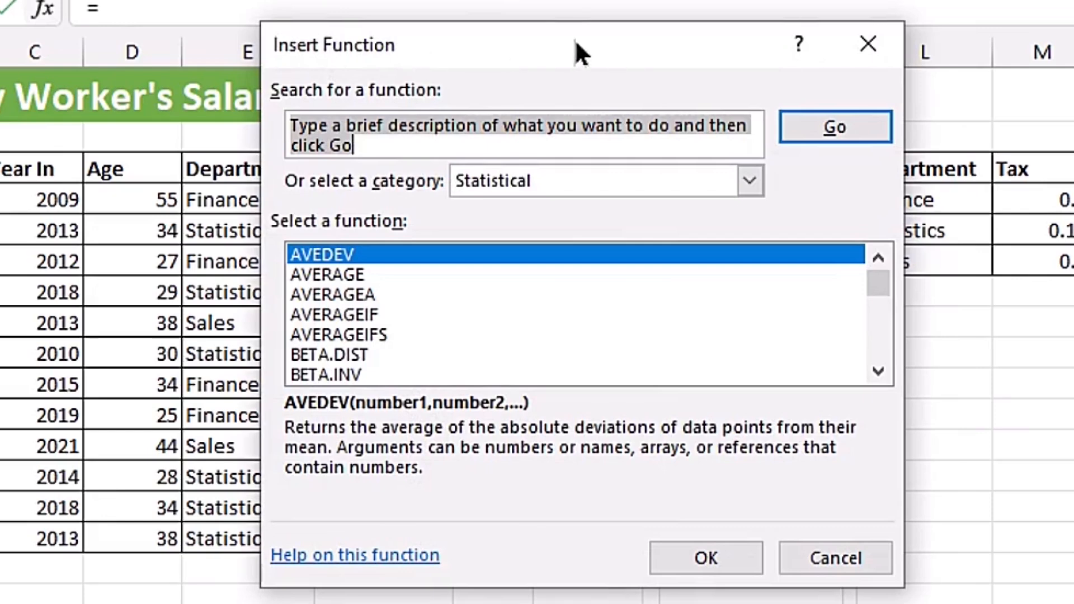
click(872, 57)
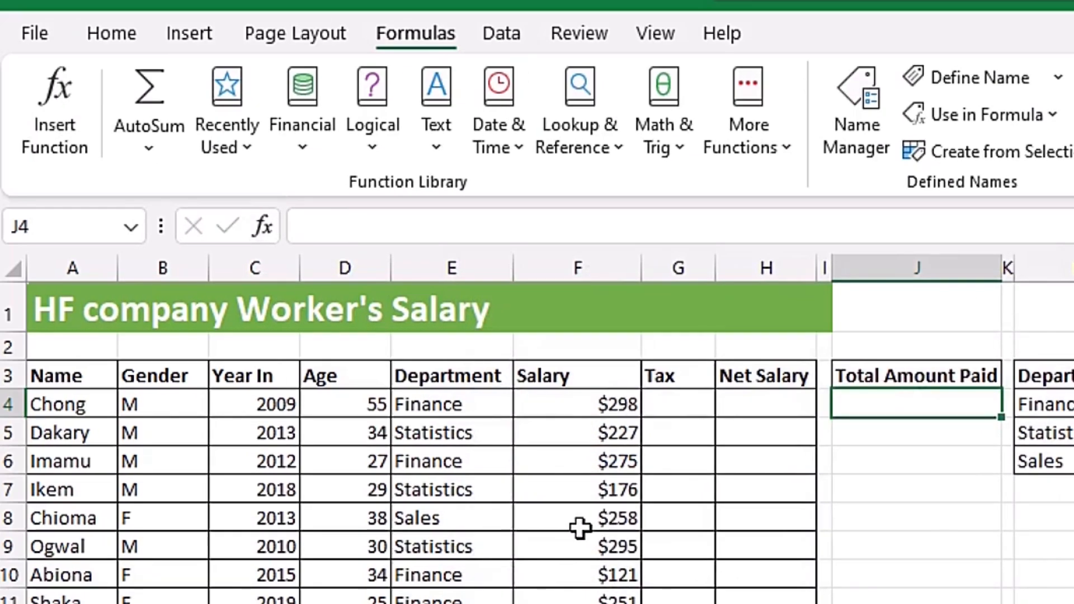
Step: Open the Insert Function dialog for cell J4 and review its function list and categories
key(shift+F3)
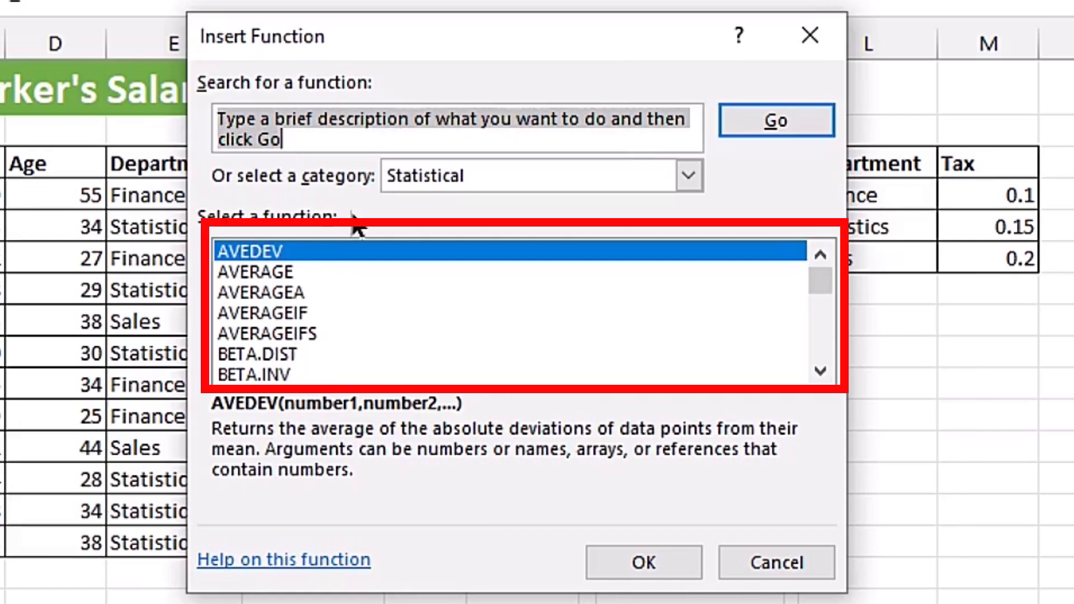
click(302, 247)
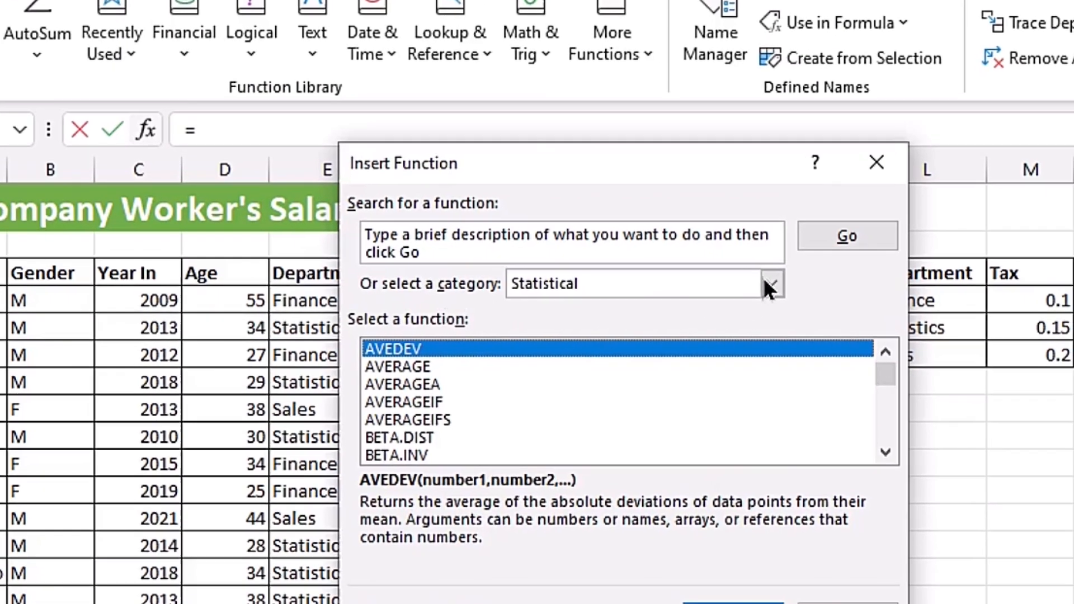
click(806, 343)
click(746, 244)
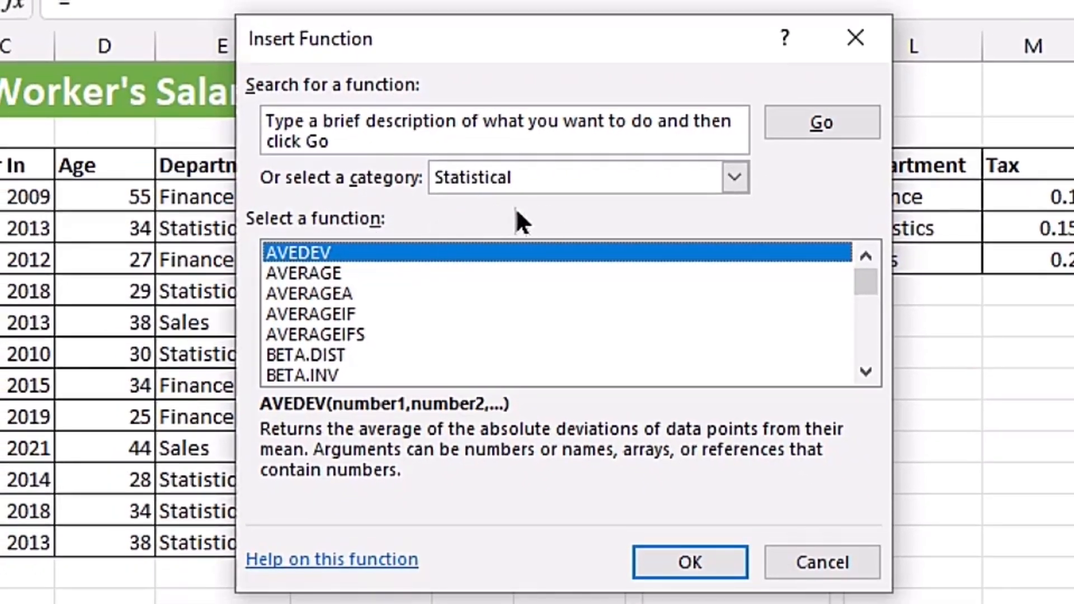
Step: Search for a function with the description "predict future"
click(465, 219)
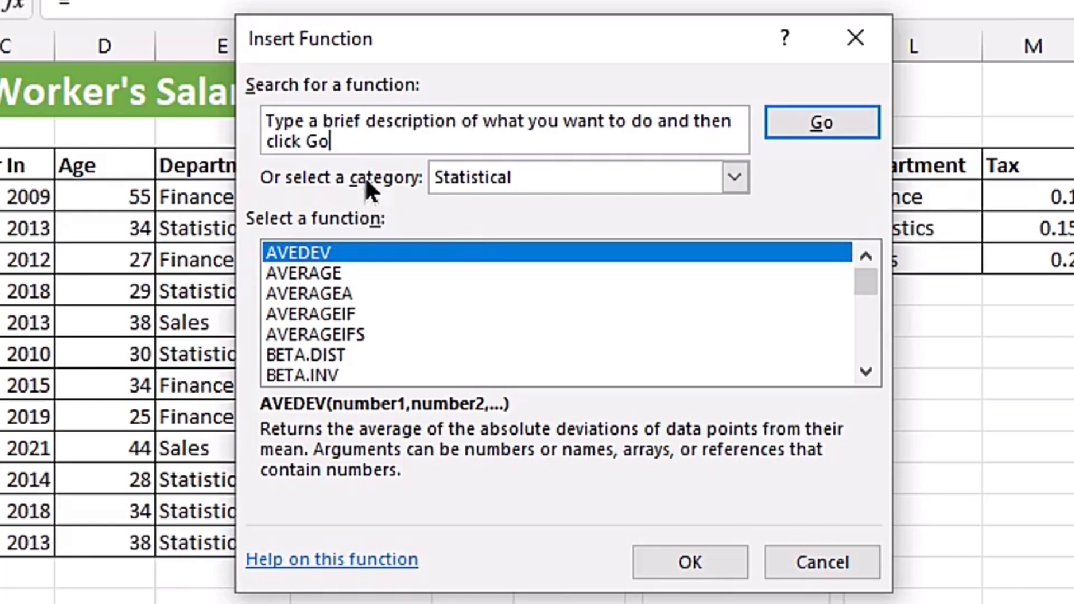
drag(360, 139, 170, 90)
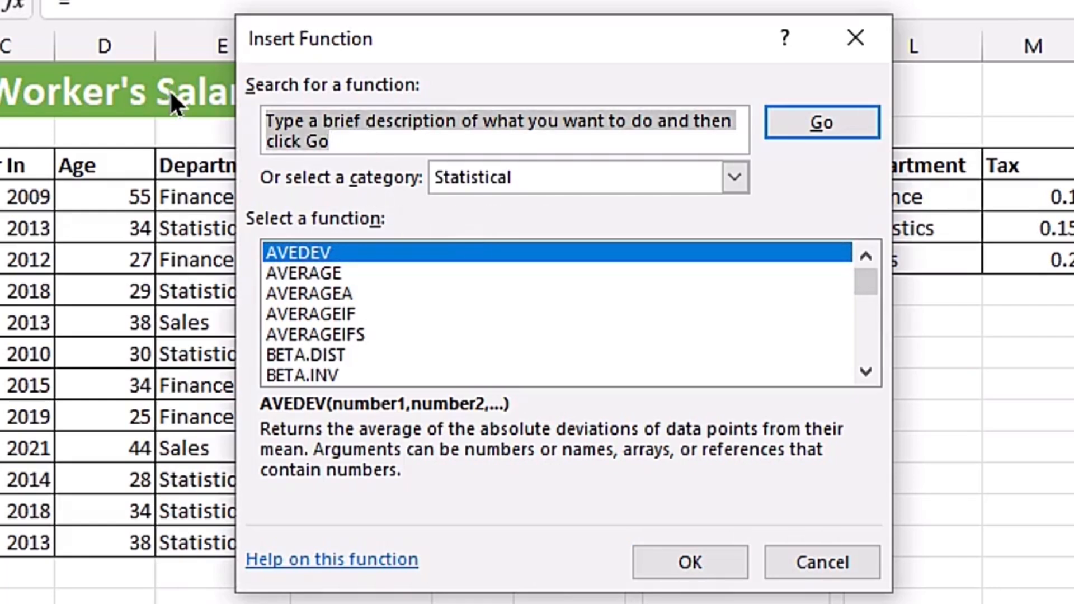
text(predict future)
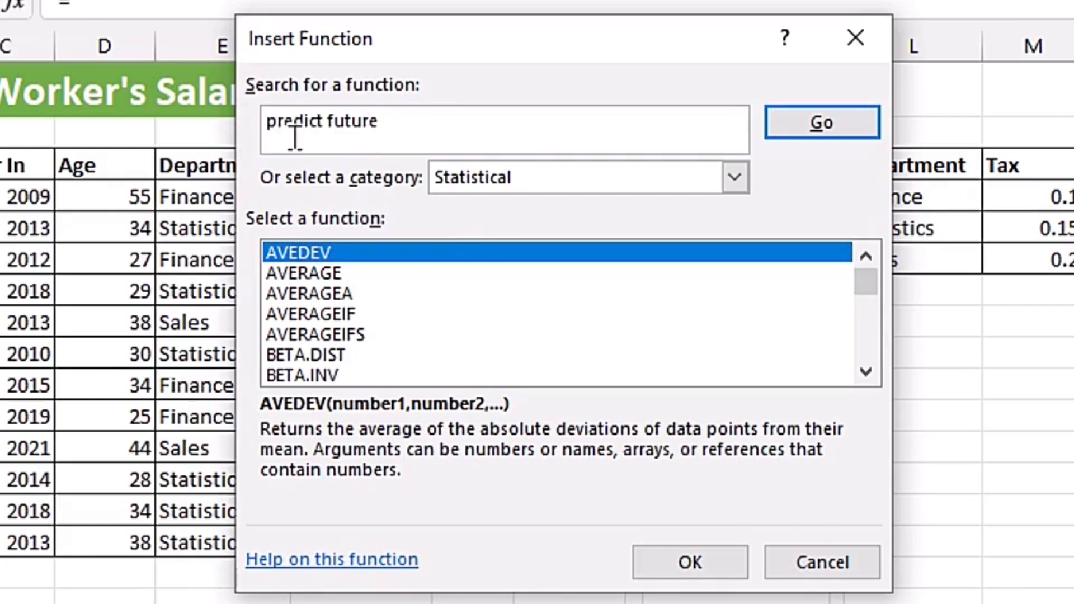
click(816, 120)
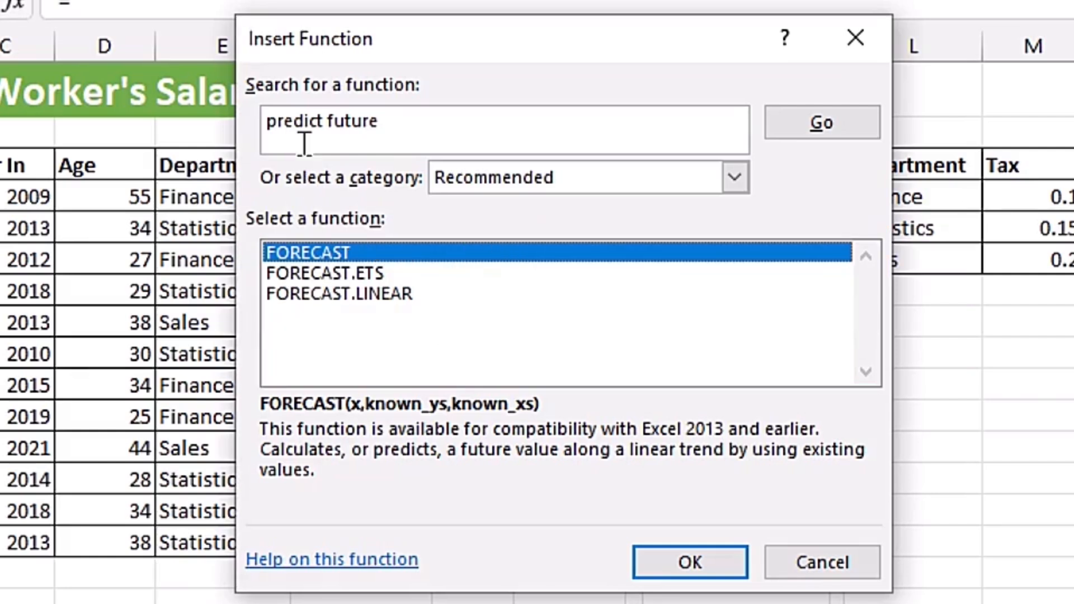
Step: Search for functions with the description "sum numbers" and select SUM among the recommended functions
click(395, 120)
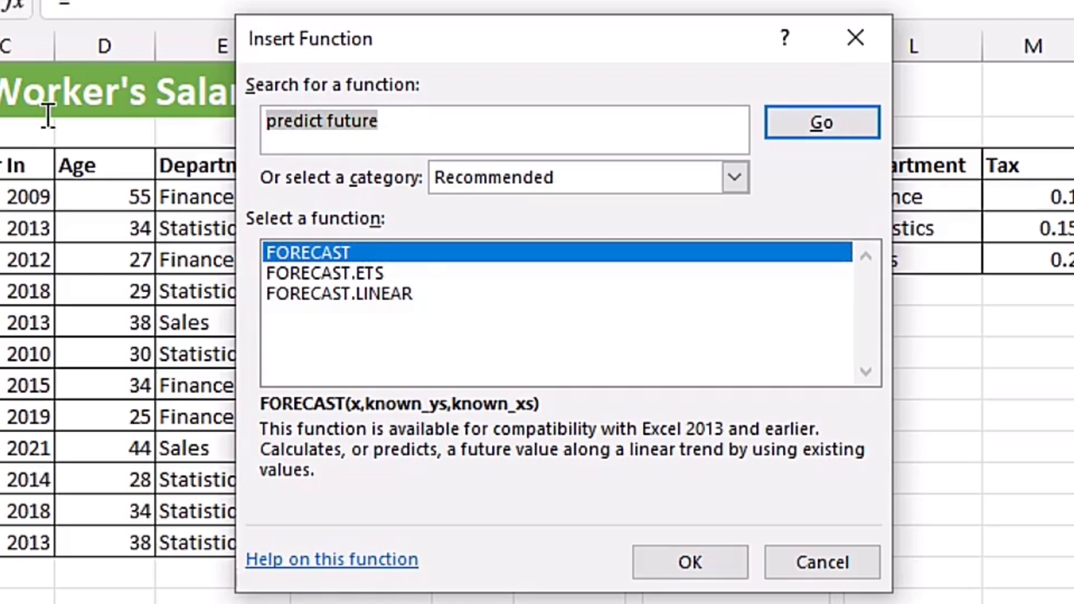
text(sum numbers)
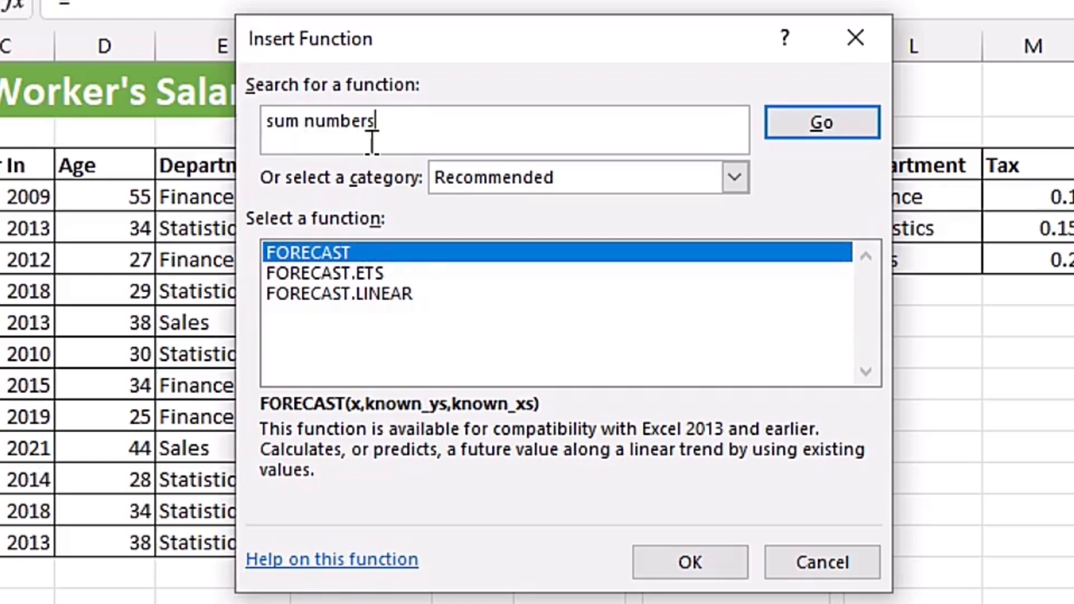
click(808, 124)
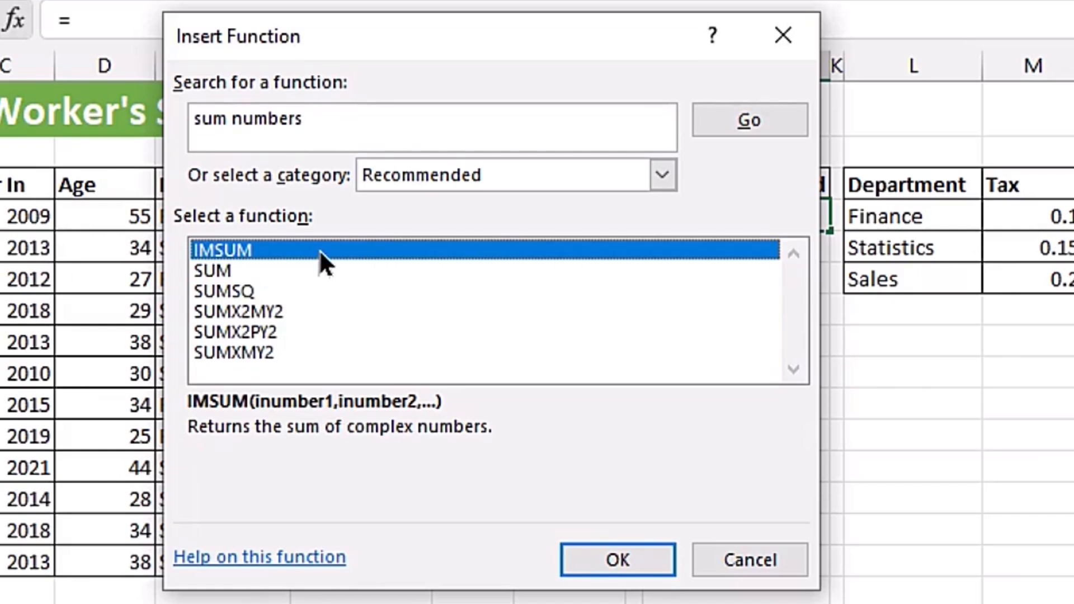
click(291, 272)
click(267, 292)
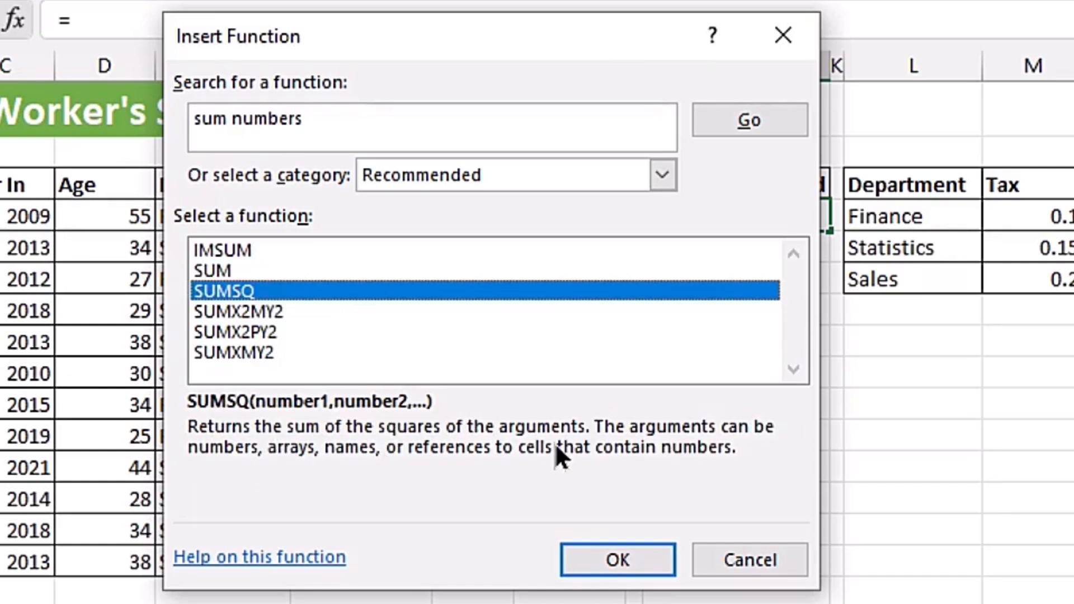
click(249, 270)
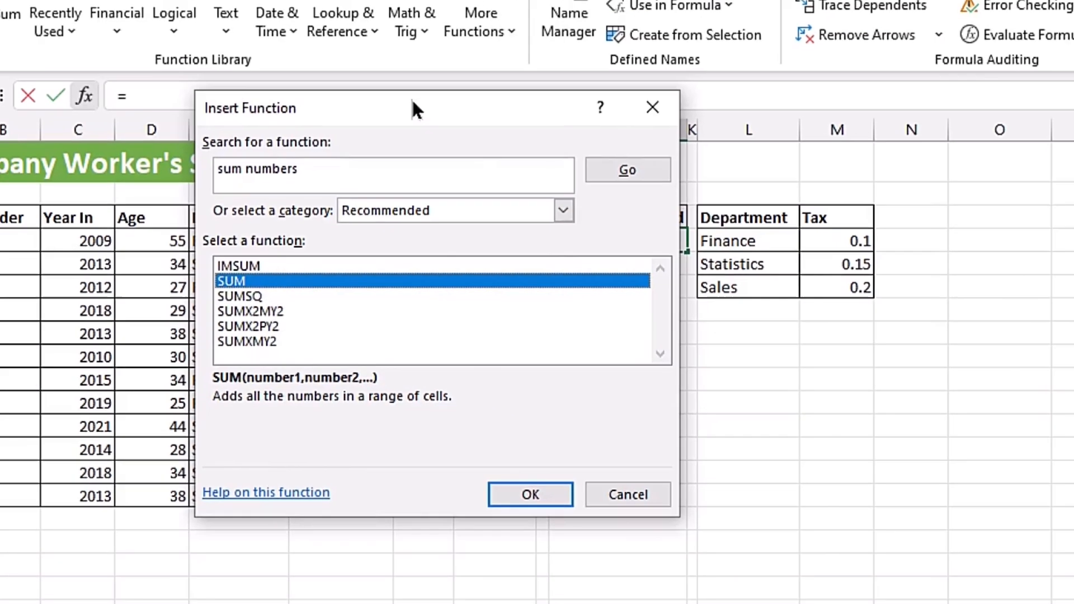
Step: Open the function arguments for SUM in the Total Amount Paid cell, review them and cancel the insertion
drag(464, 23, 817, 206)
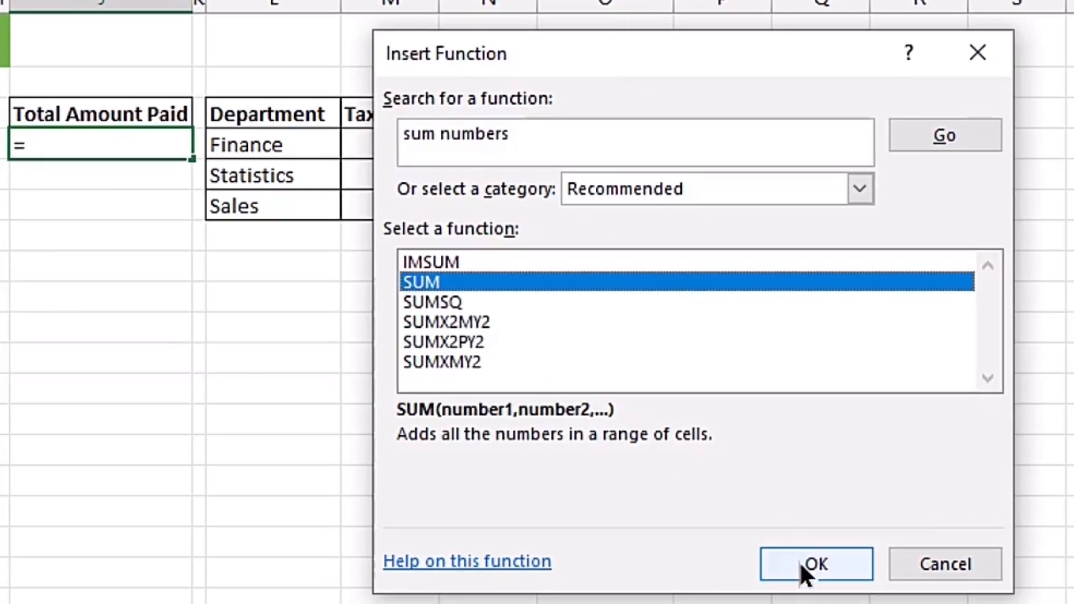
click(800, 562)
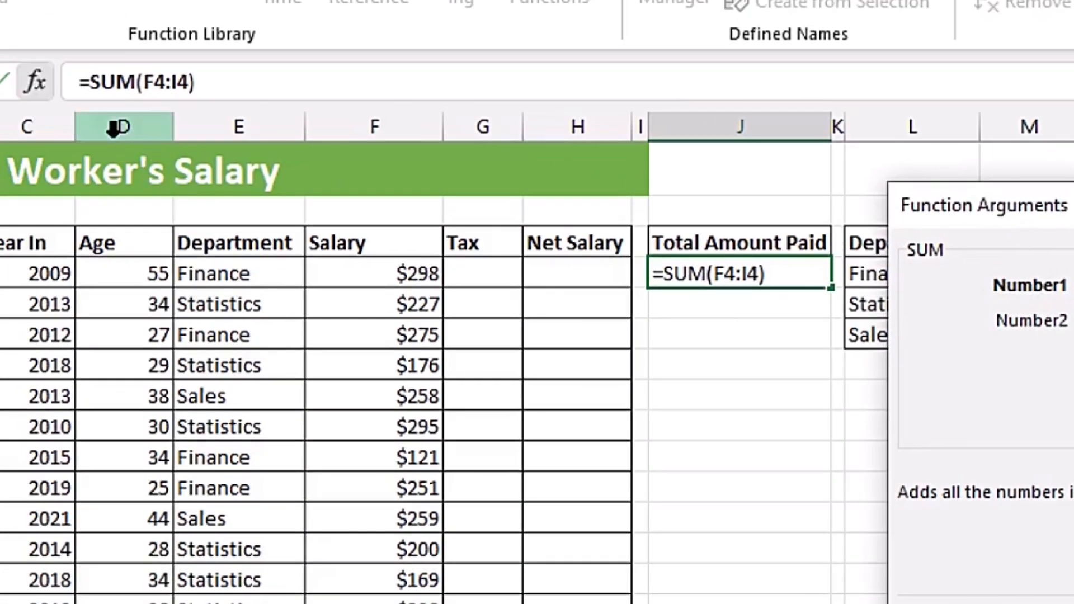
drag(1063, 205, 488, 64)
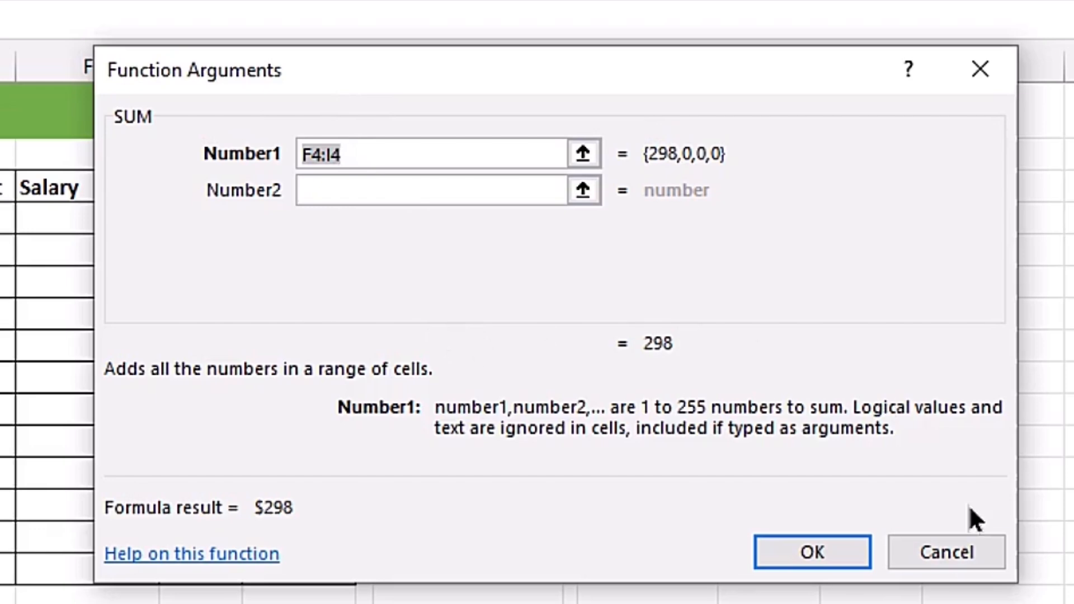
click(959, 549)
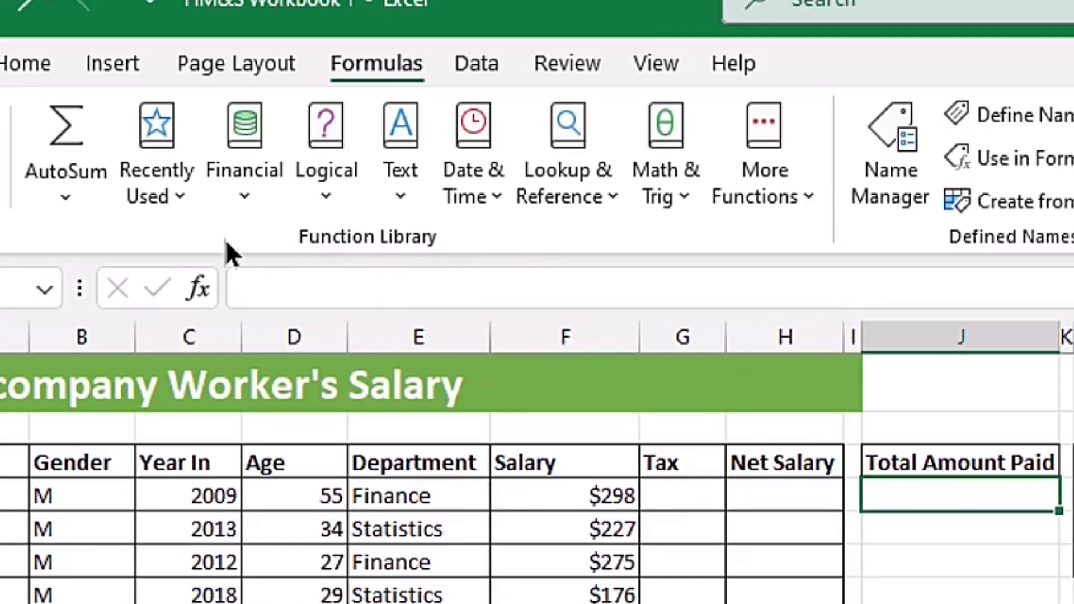
Step: Try AutoSum with the Sum option in the Total Amount Paid cell and cancel the suggested formula
click(89, 200)
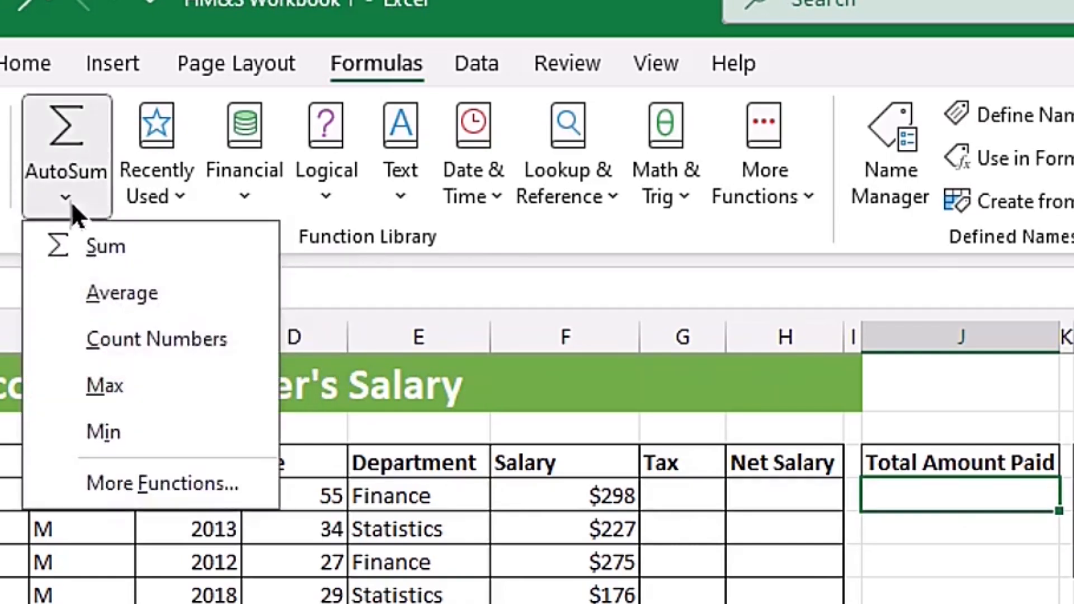
click(134, 247)
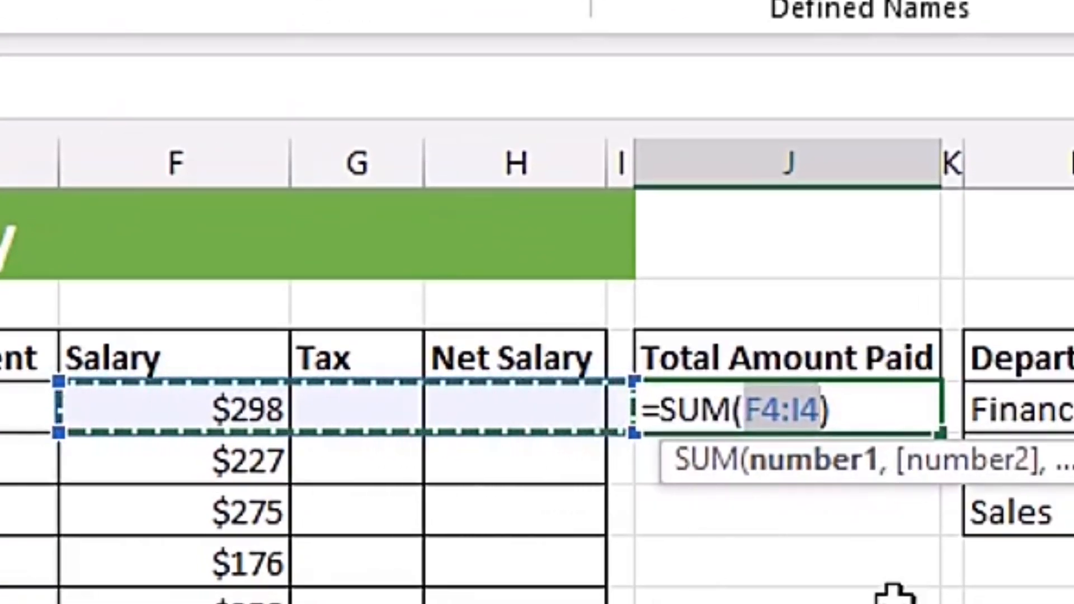
key(Escape)
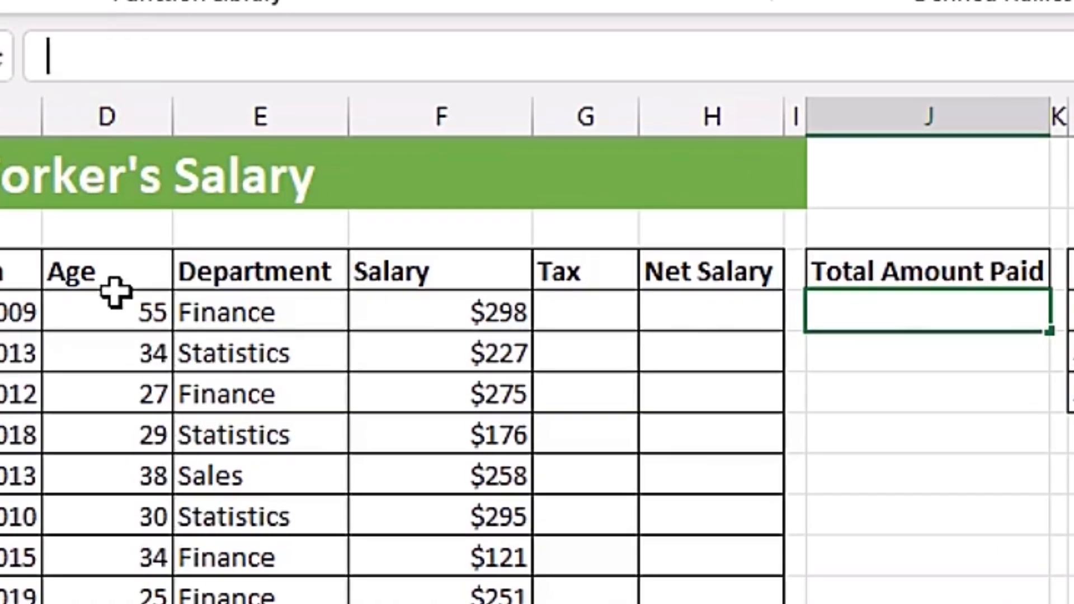
Step: Try starting a SUM formula directly in the formula bar for the Total Amount Paid cell and cancel it
text(=)
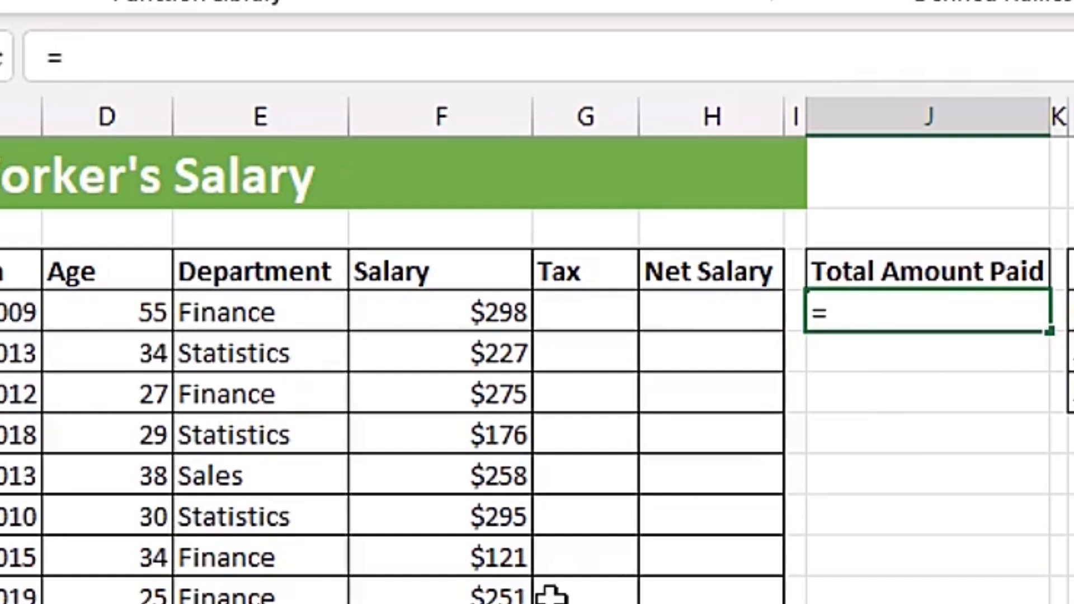
text(s)
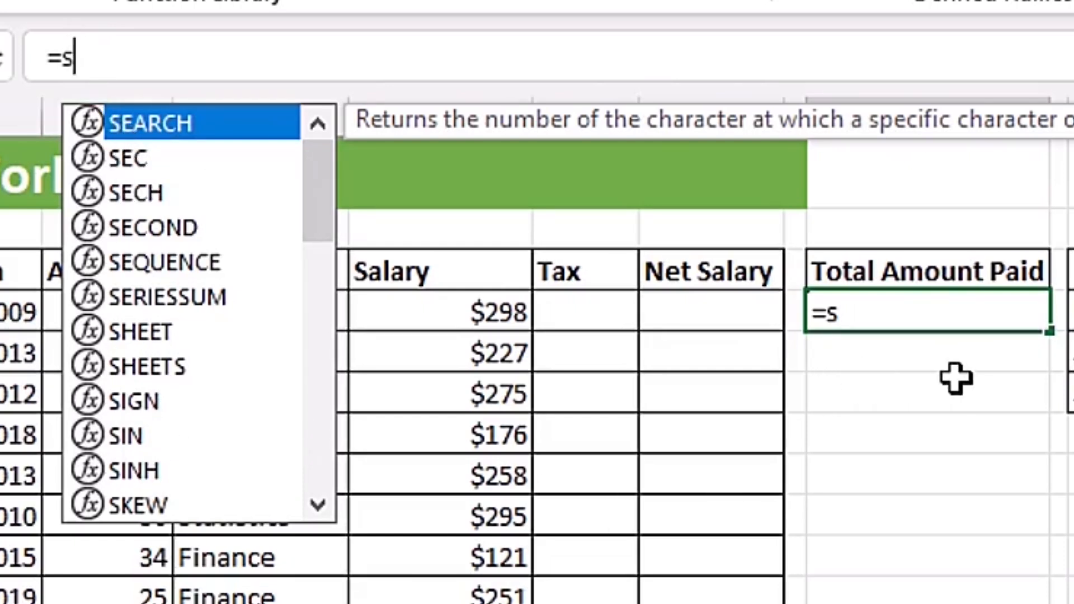
text(um)
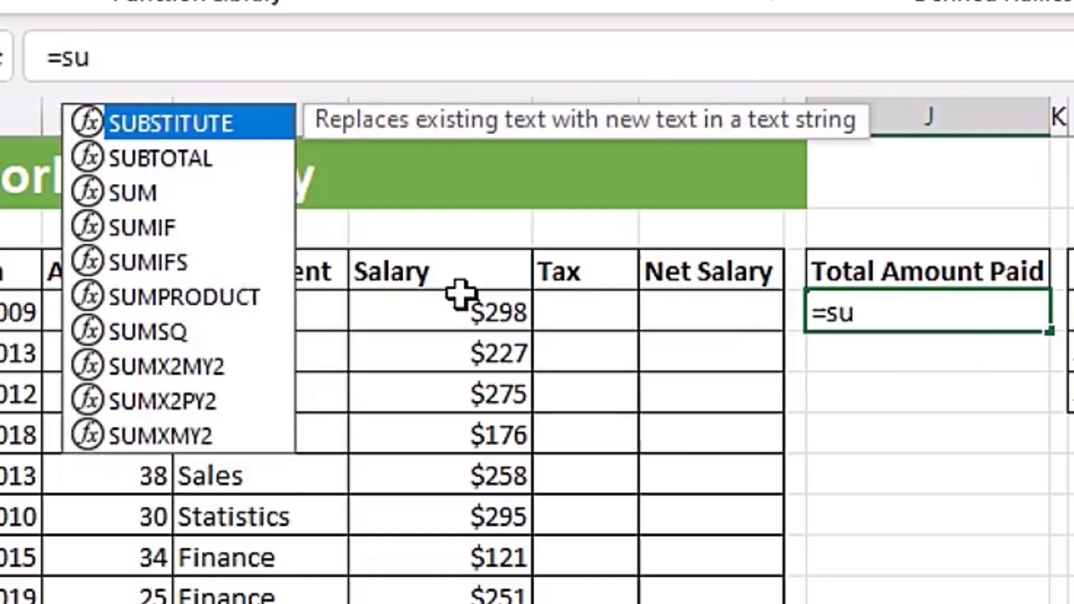
key(Tab)
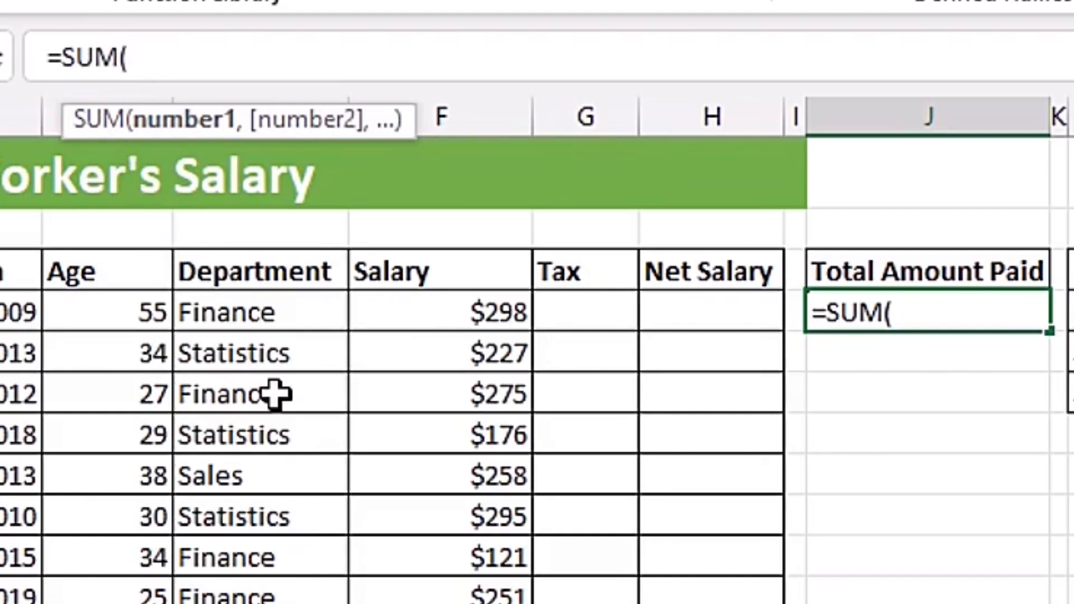
key(Escape)
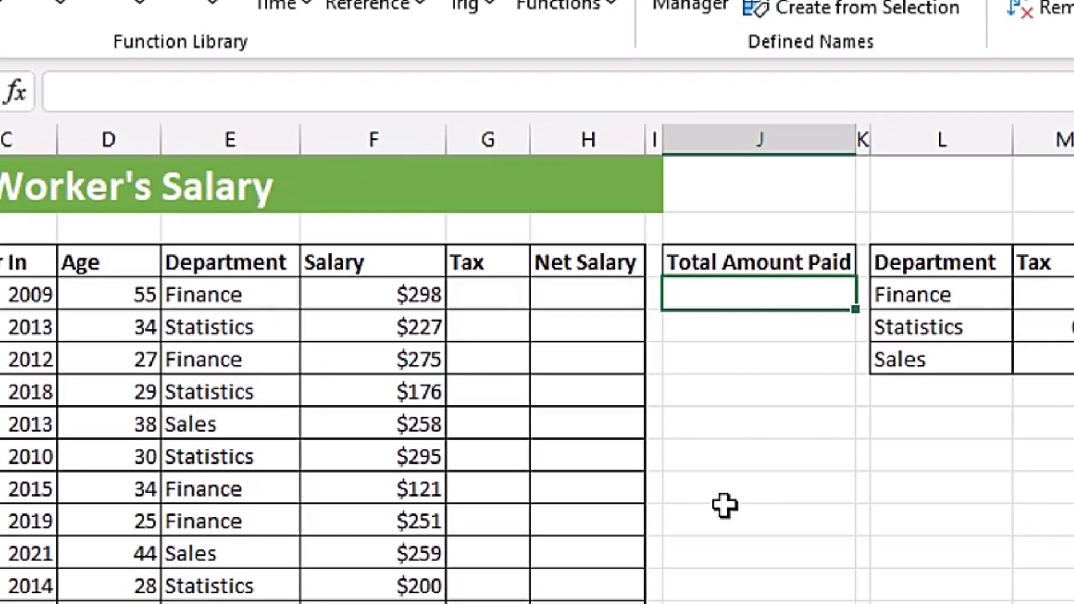
Step: Begin the formula =sum in the Total Amount Paid cell and review the descriptions of SUM, SUMIF, SUMIFS and SUMPRODUCT
text(=sum)
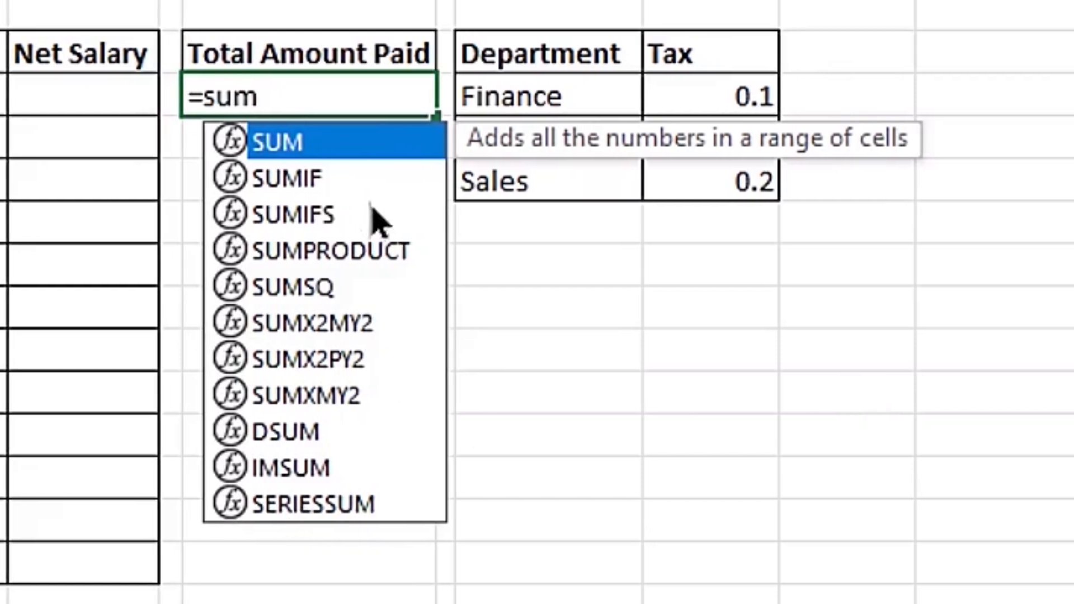
click(341, 173)
click(205, 218)
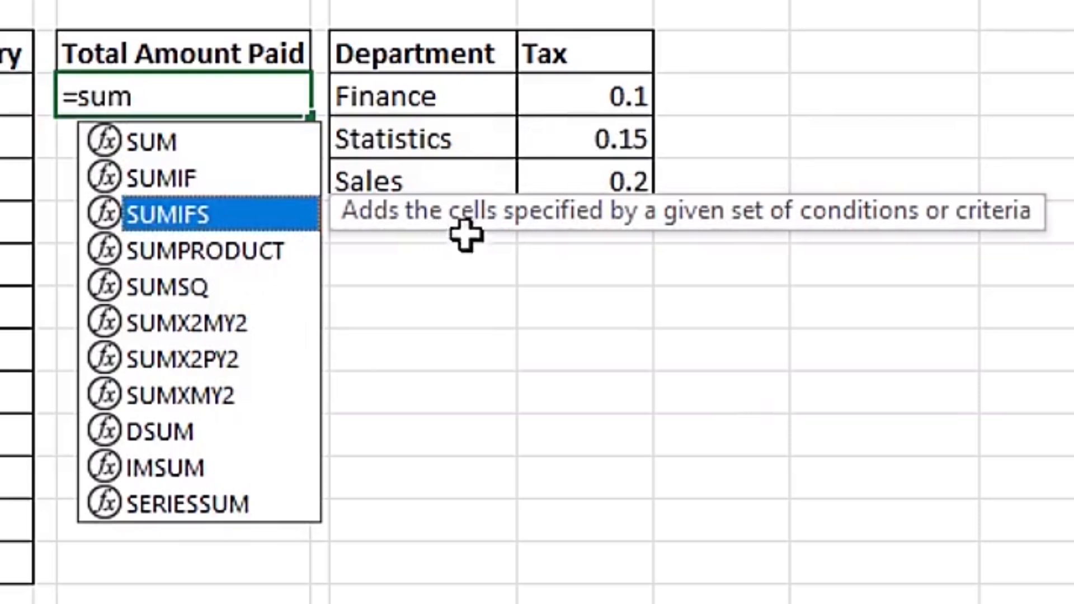
drag(484, 211, 641, 244)
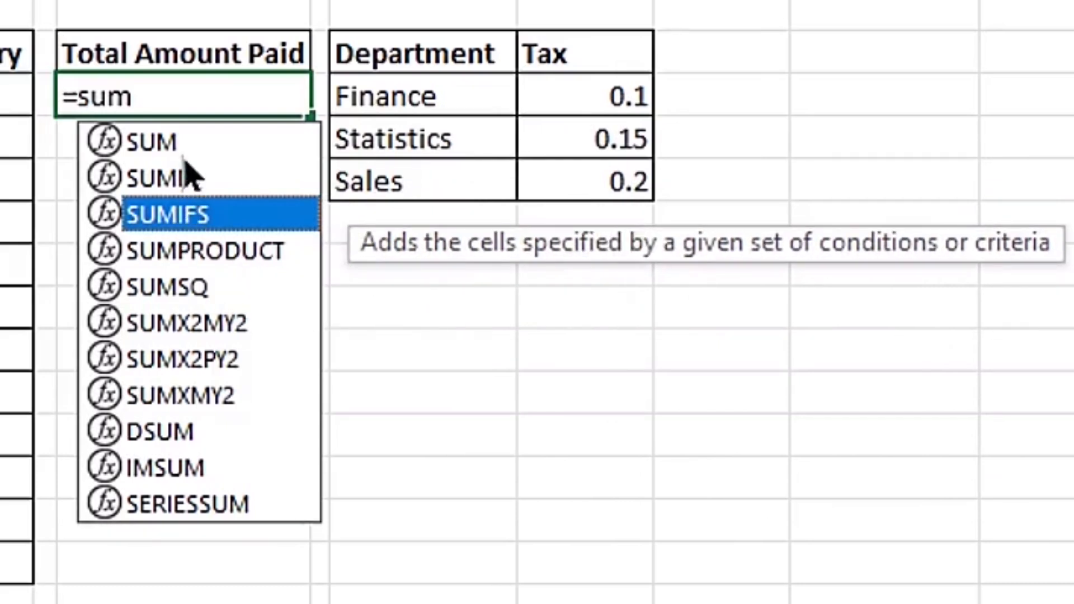
click(185, 155)
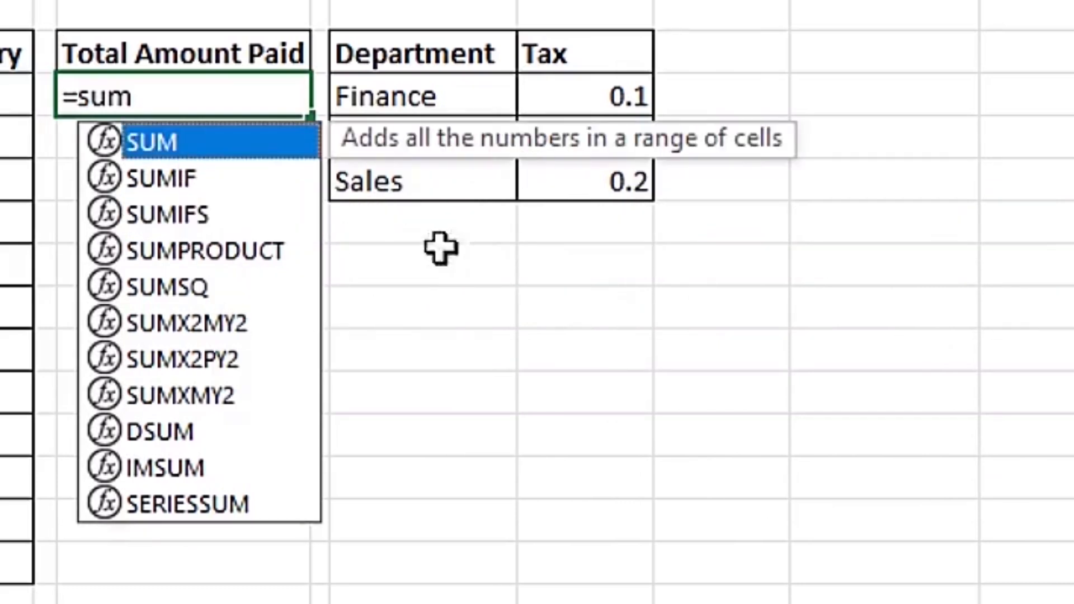
click(197, 186)
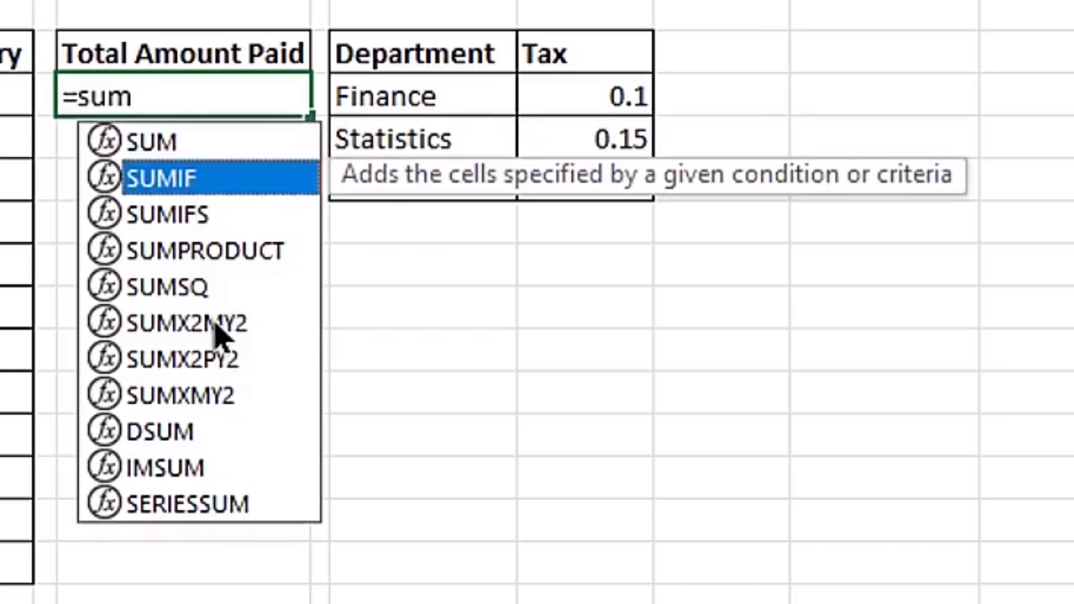
click(204, 252)
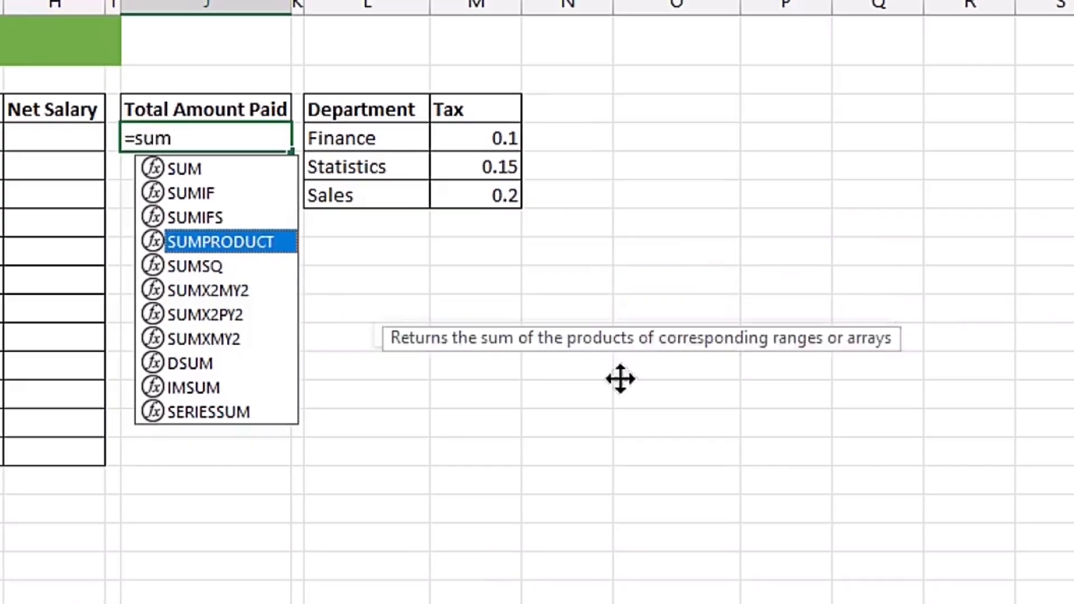
drag(620, 379, 529, 285)
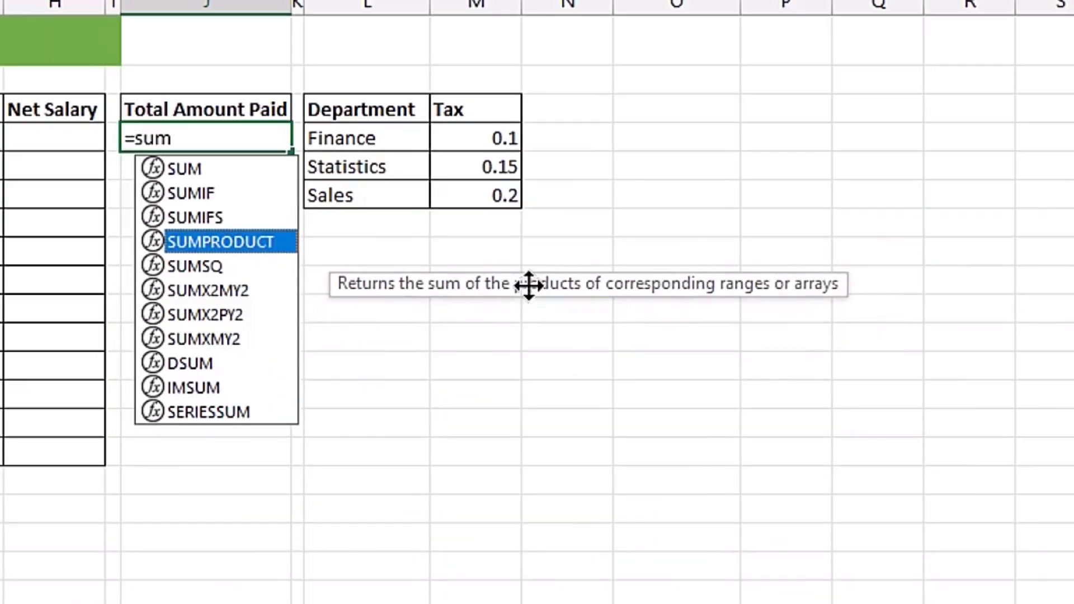
click(200, 164)
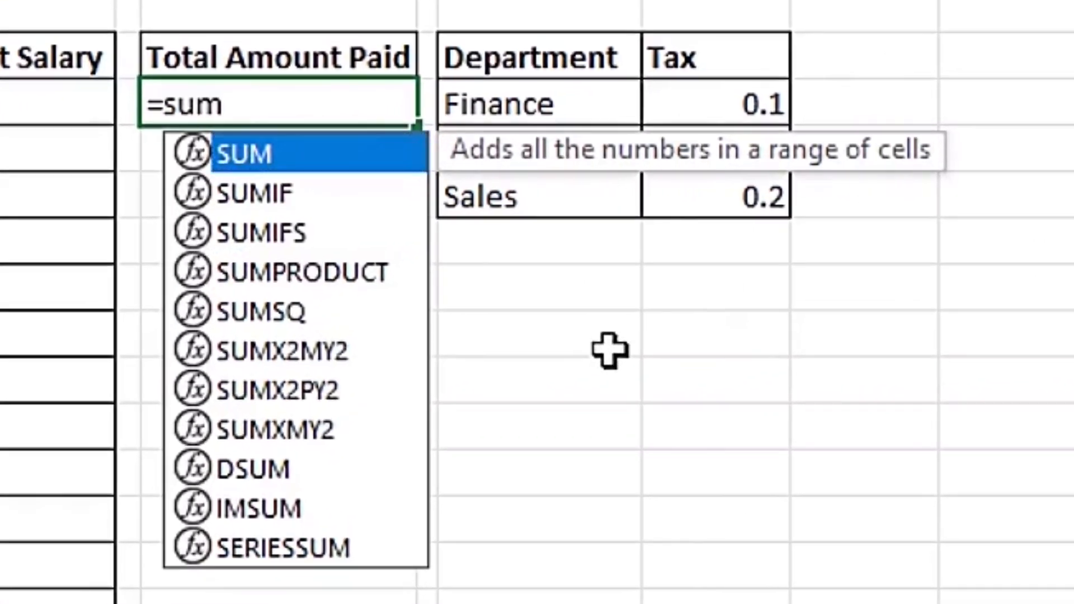
Step: Accept the suggested SUM function and move its argument hint clear of the cell and the Department tax table
key(Tab)
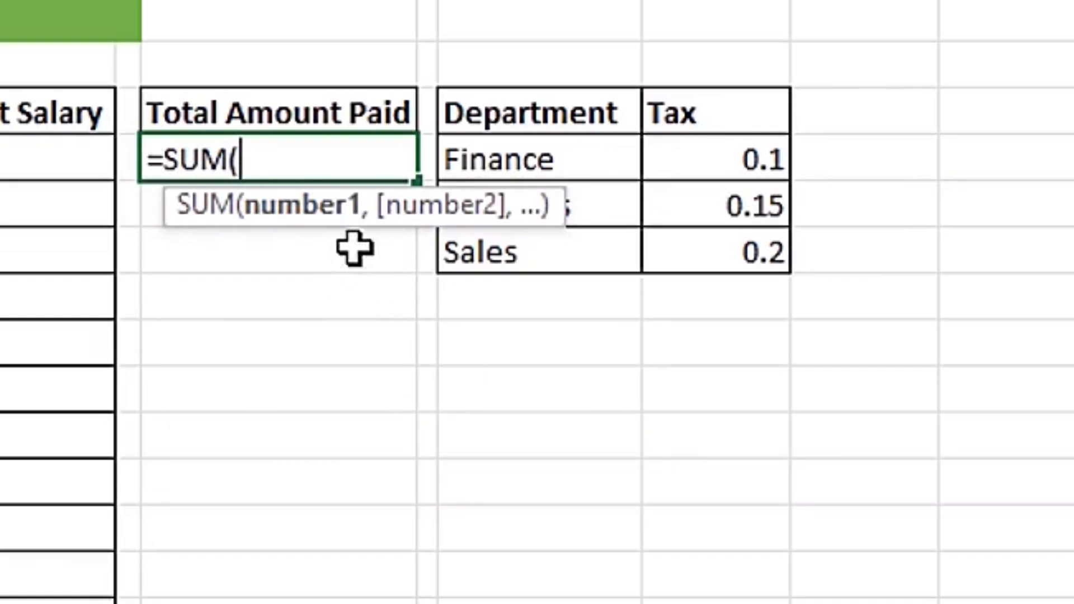
drag(424, 213, 927, 488)
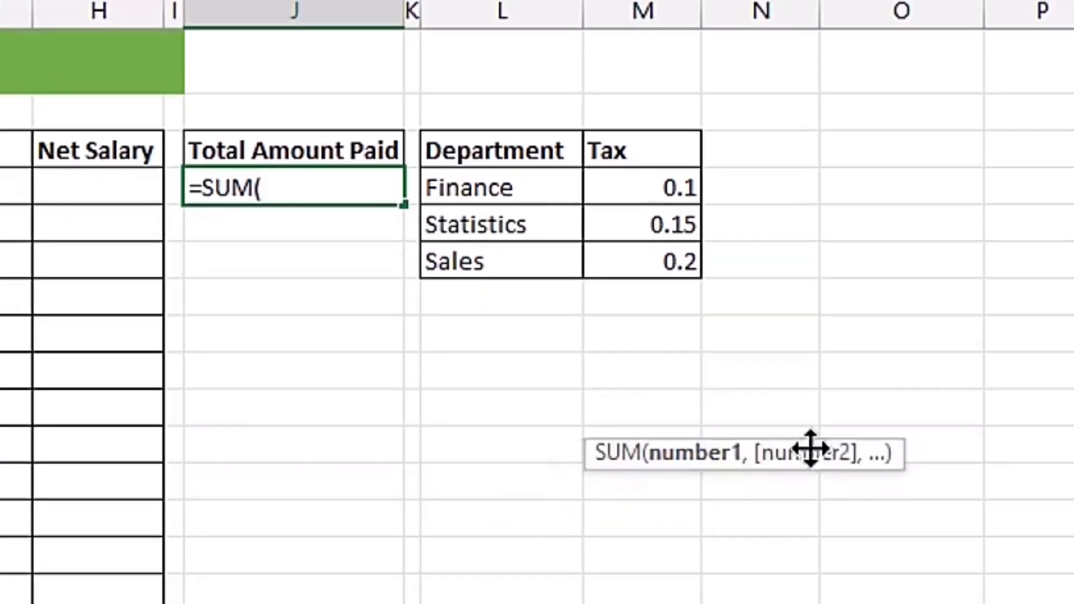
drag(811, 450, 405, 471)
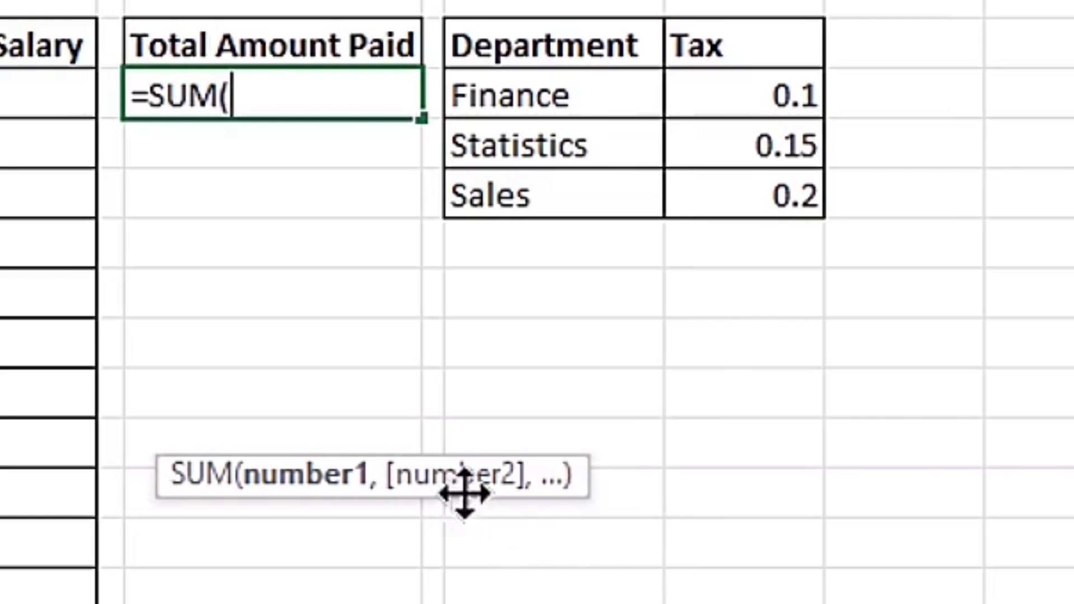
drag(463, 480, 447, 295)
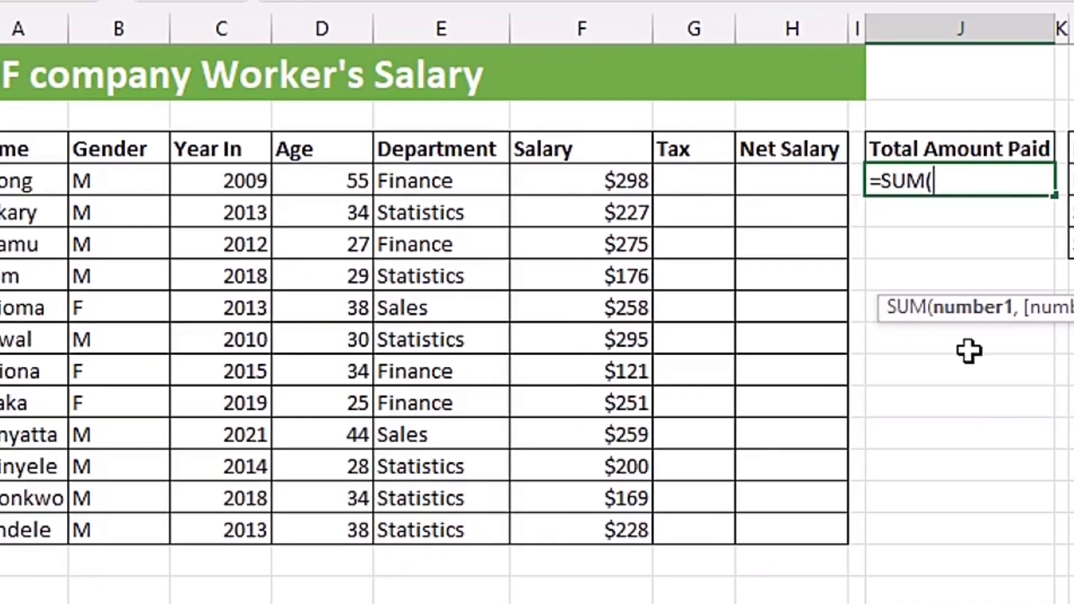
Step: Try adding salary cells F4, F5 and F6 as separate comma-separated arguments of the SUM formula
click(615, 177)
text(,)
click(233, 216)
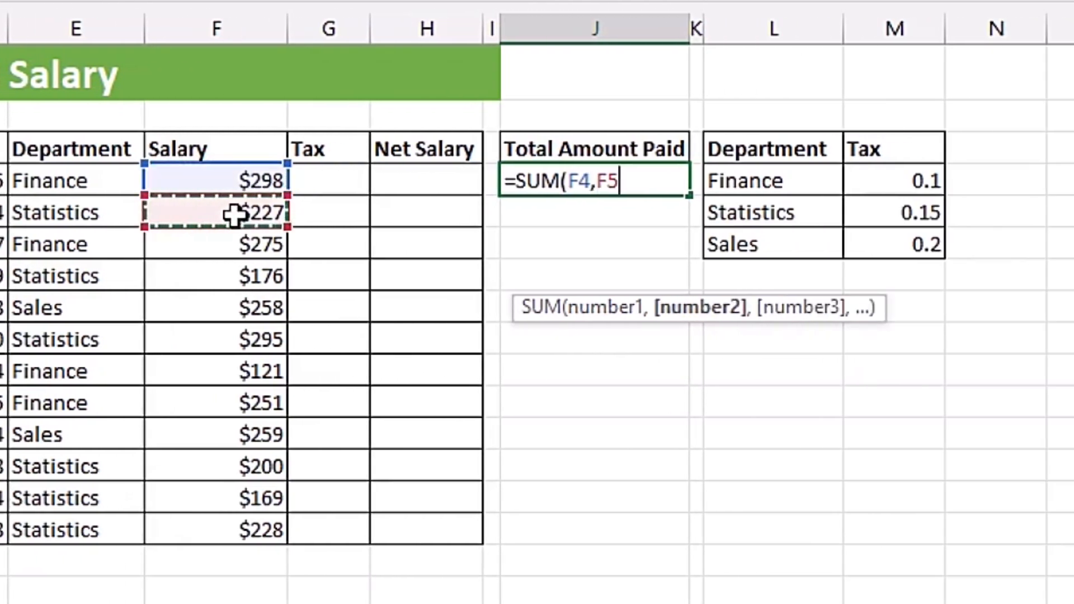
text(,)
click(255, 244)
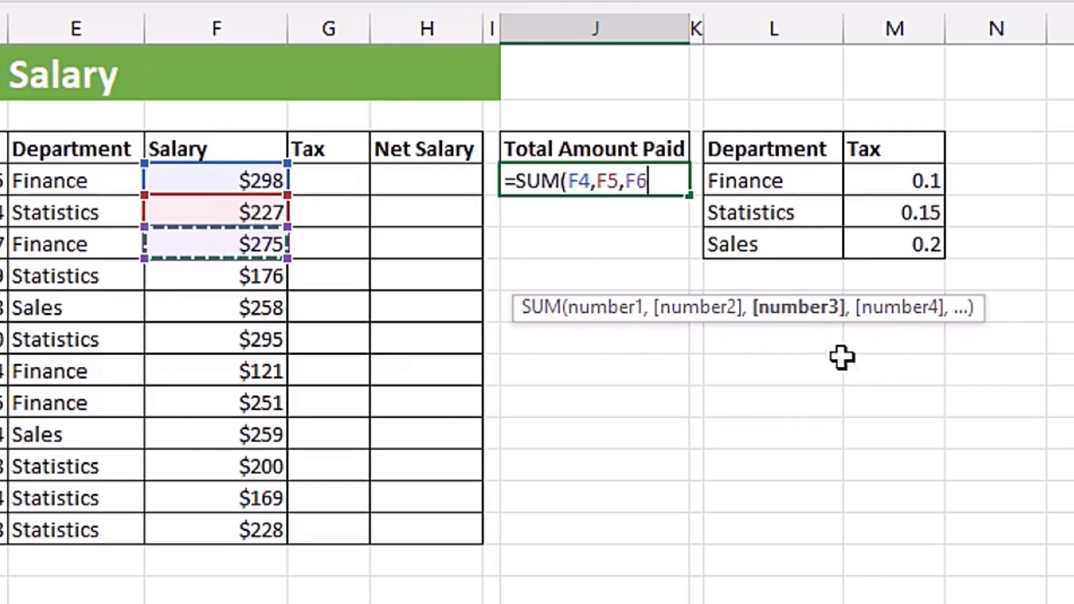
text(,)
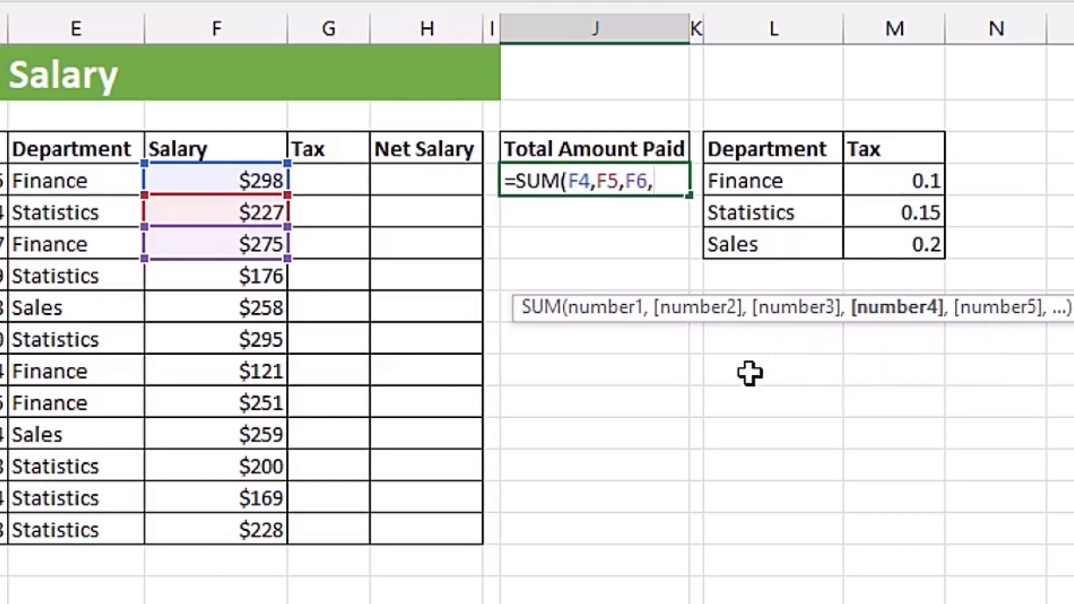
Step: Delete the individual cell references from the SUM formula back to the opening parenthesis
key(BackSpace)
key(BackSpace)
key(BackSpace)
key(BackSpace)
key(BackSpace)
key(BackSpace)
key(BackSpace)
key(BackSpace)
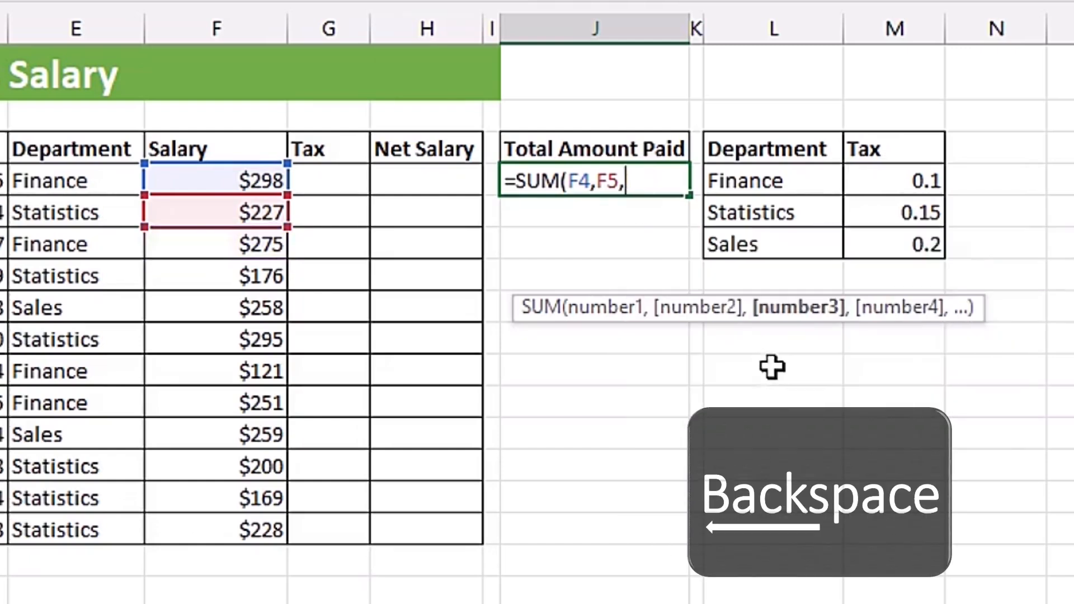
key(BackSpace)
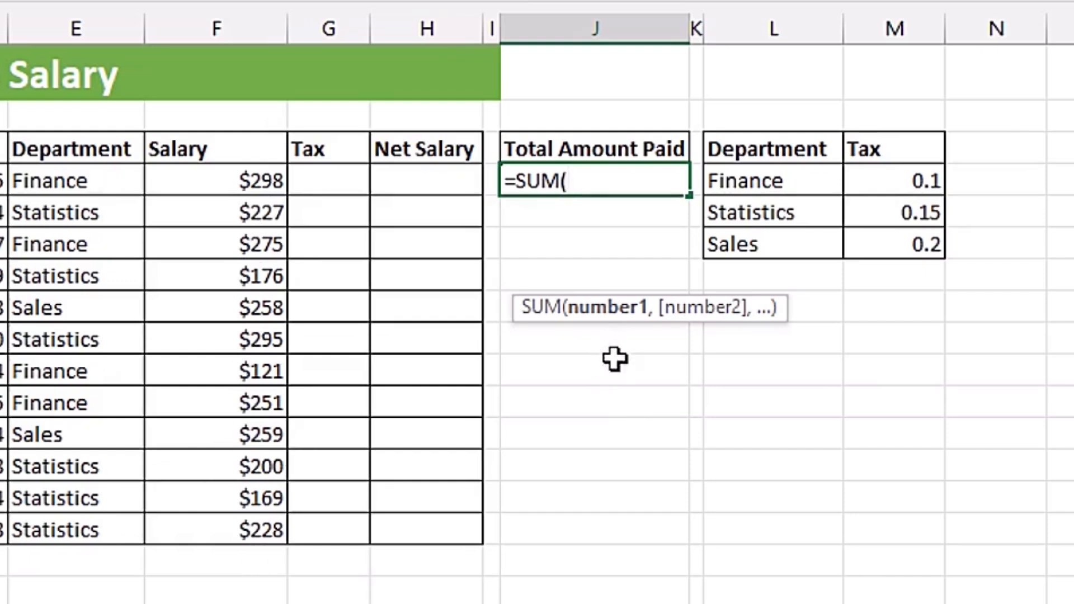
Step: Complete the Total Amount Paid formula as =SUM(F4:F15), using the whole Salary range
drag(245, 187, 240, 527)
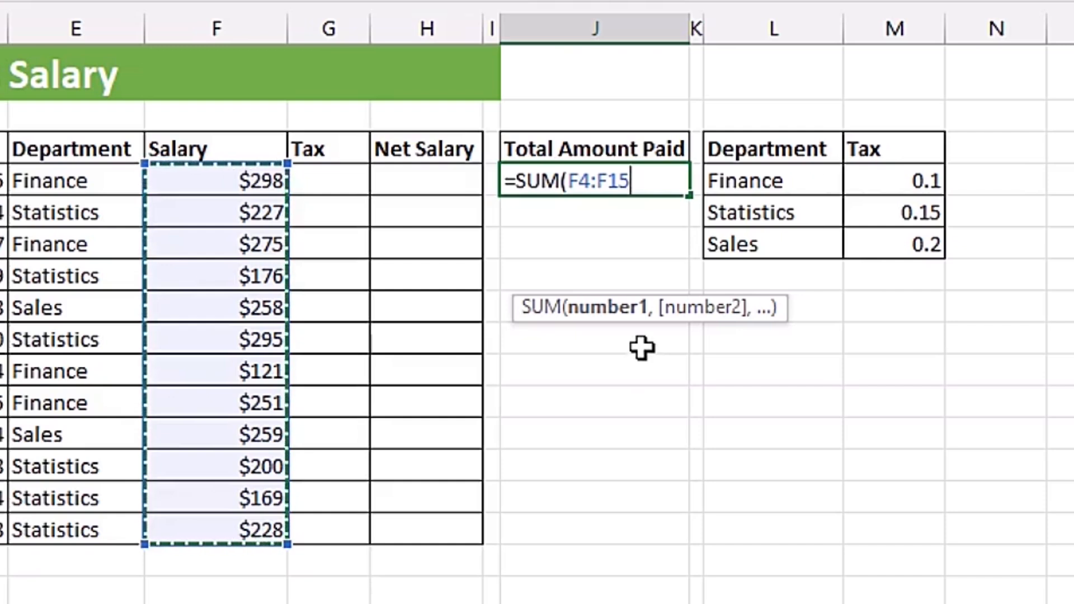
text())
key(Return)
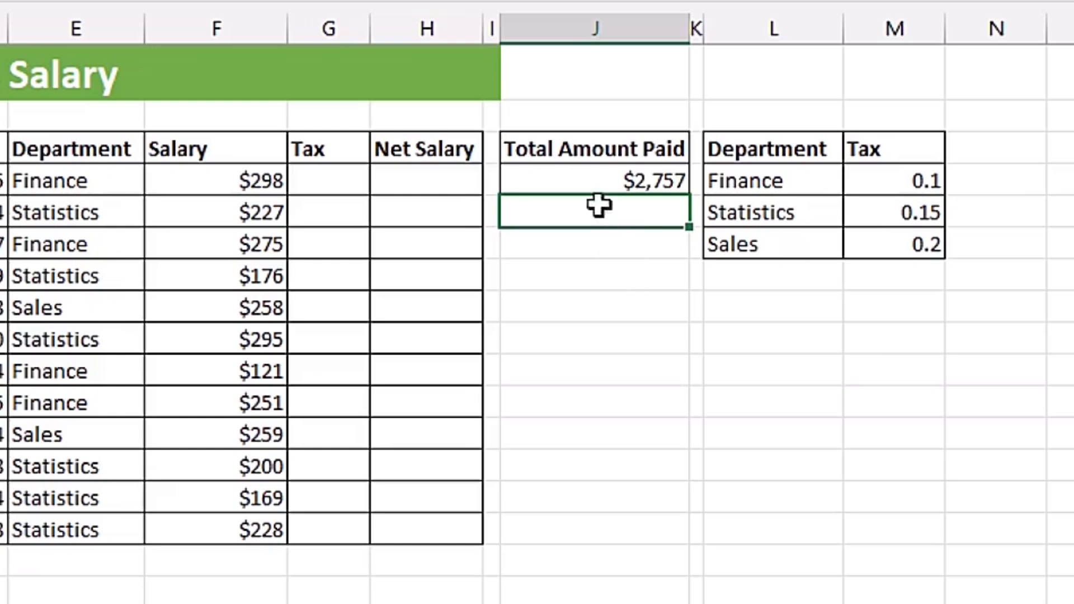
Step: Review the formula in the Total Amount Paid cell and the list of AutoSum functions
click(578, 180)
double_click(578, 181)
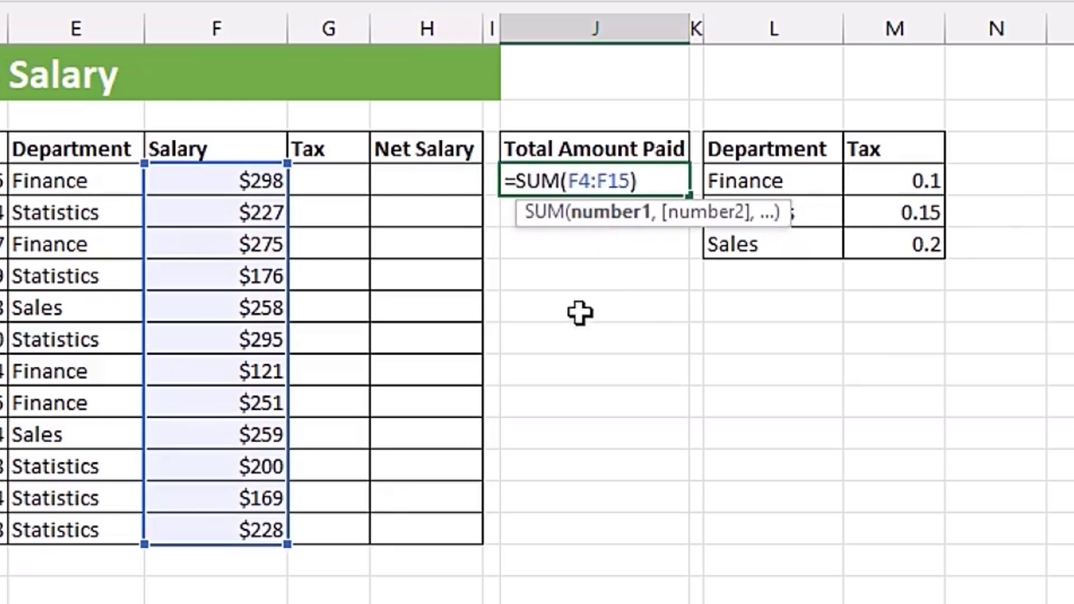
key(Escape)
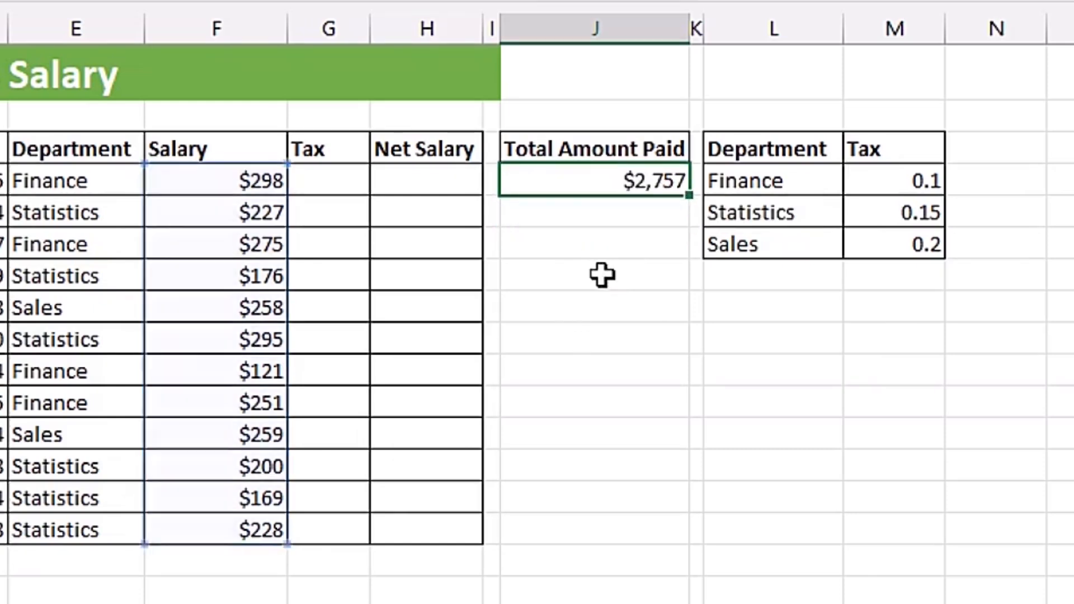
click(111, 163)
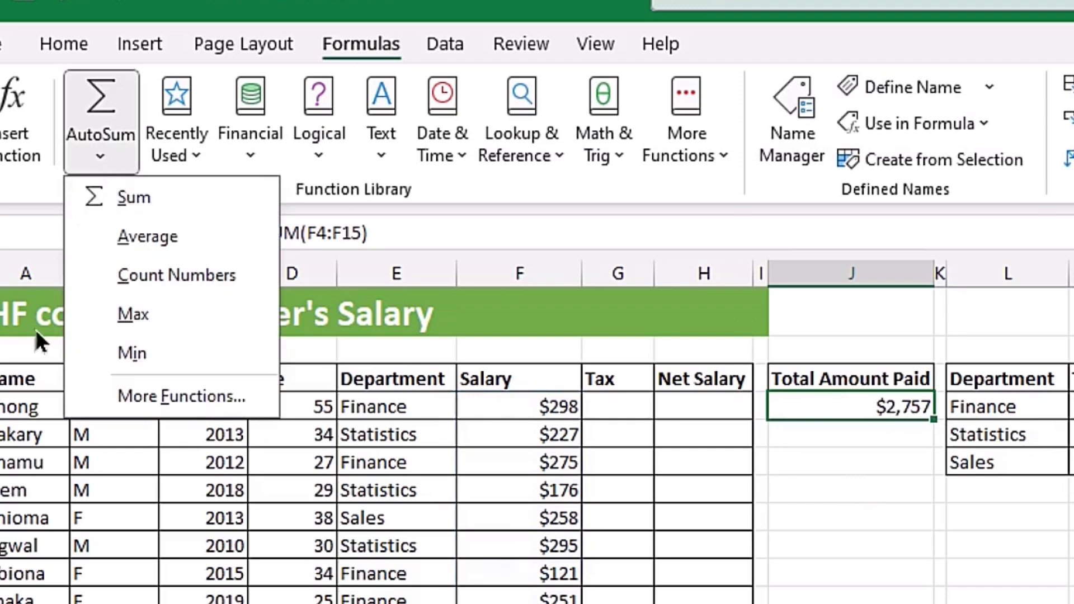
click(296, 363)
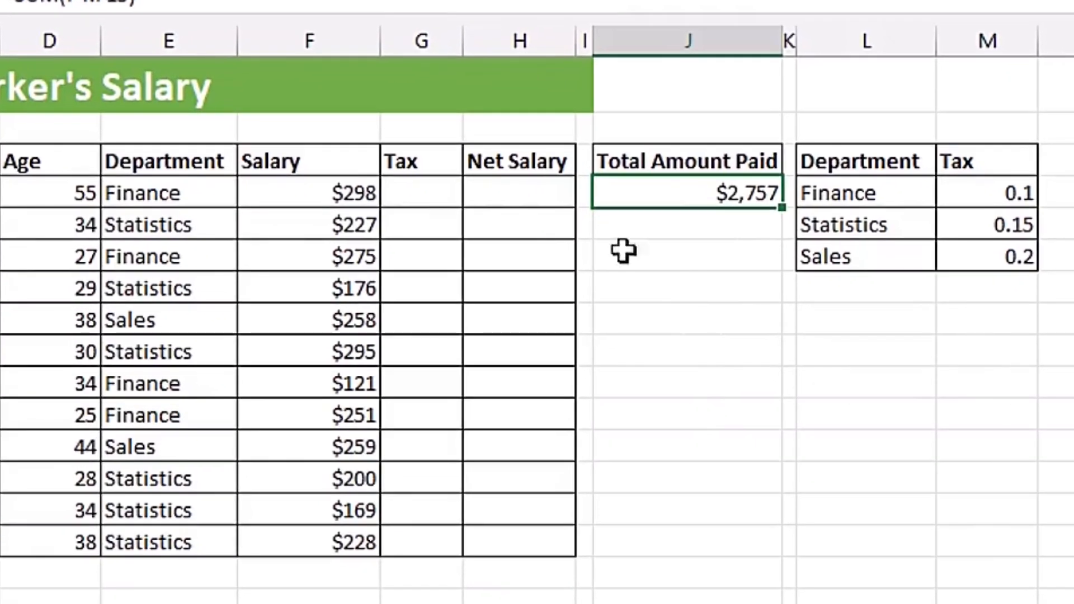
Step: Begin a VLOOKUP formula in the first Tax cell (G4) with department cell E4 as the lookup value
click(433, 192)
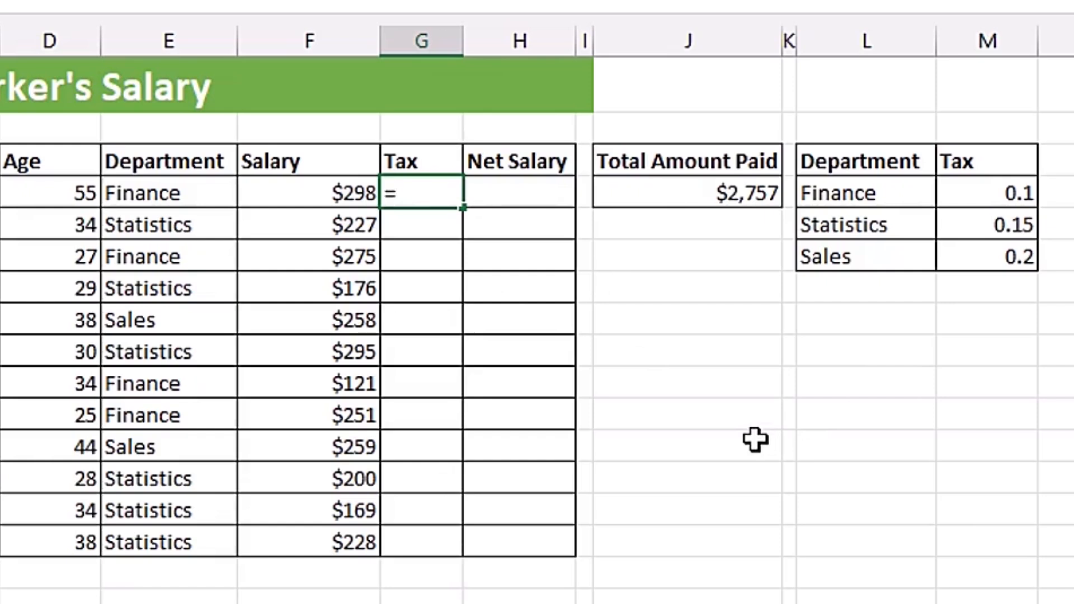
text(vl)
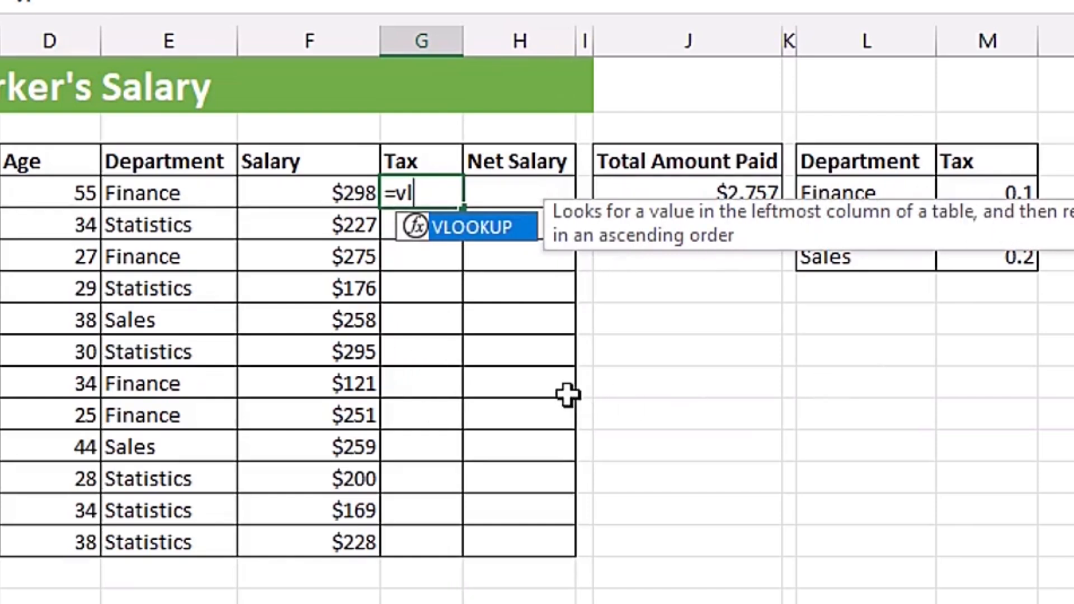
key(Tab)
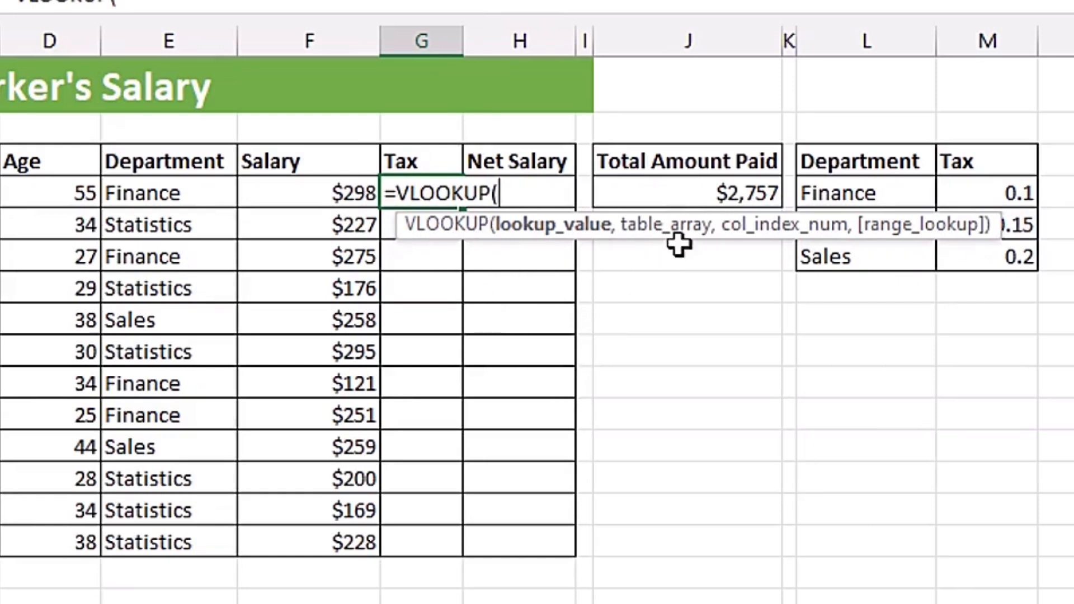
drag(688, 233, 690, 317)
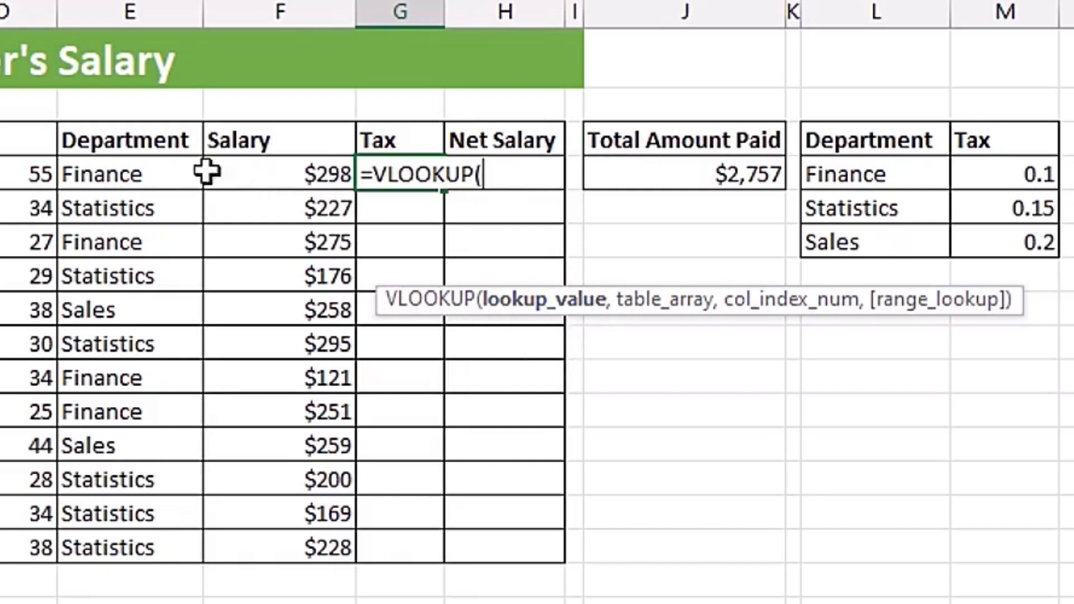
click(133, 168)
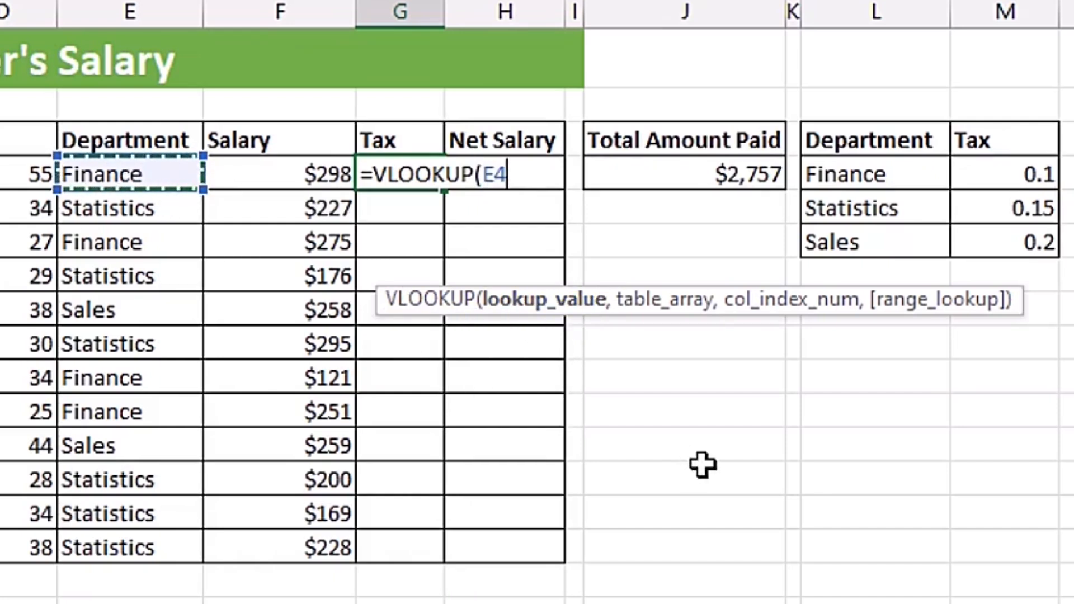
text(,)
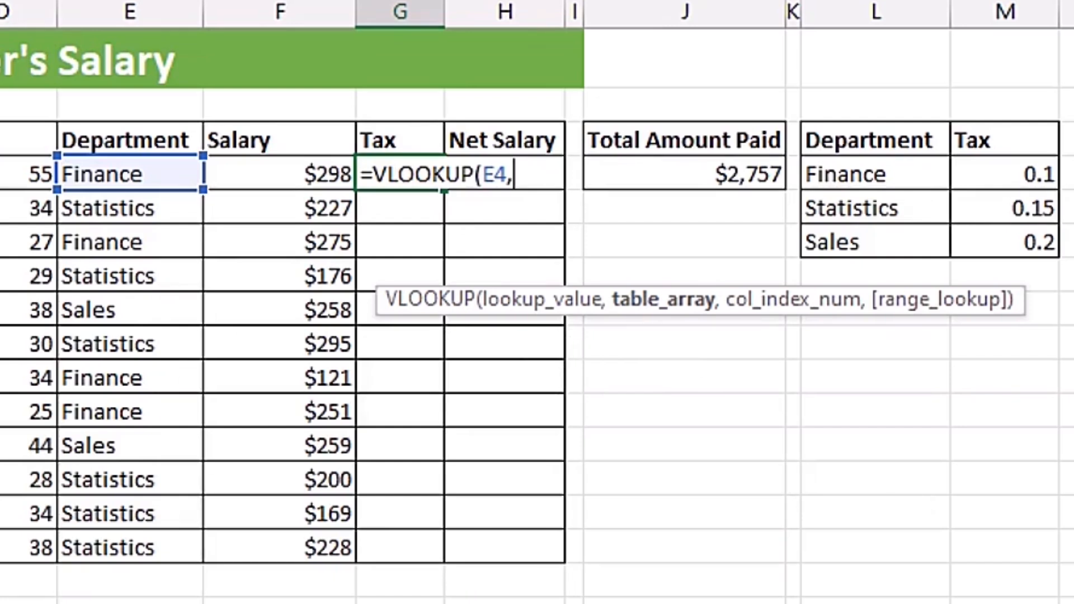
Step: Complete the VLOOKUP with the absolute table range $L$4:$M$6 and column index 2, and enter the formula
drag(906, 178, 998, 242)
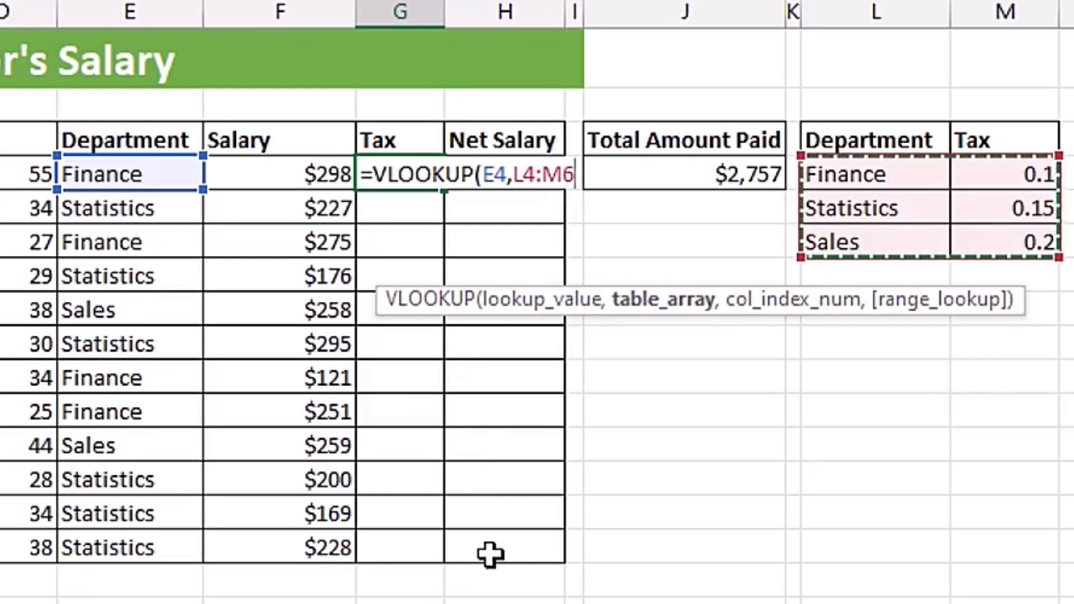
key(F4)
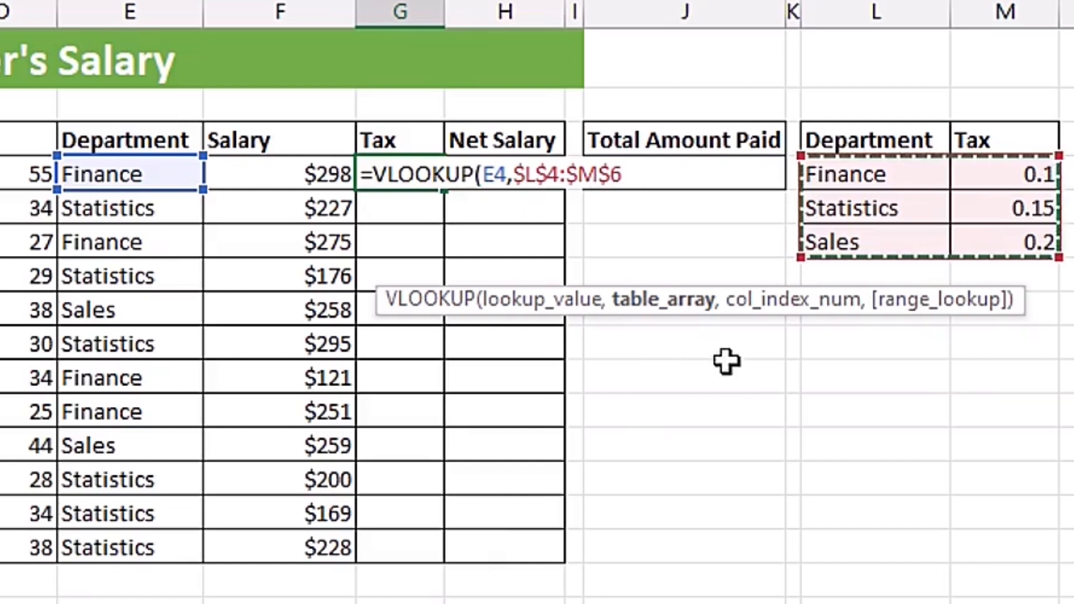
text(,2)
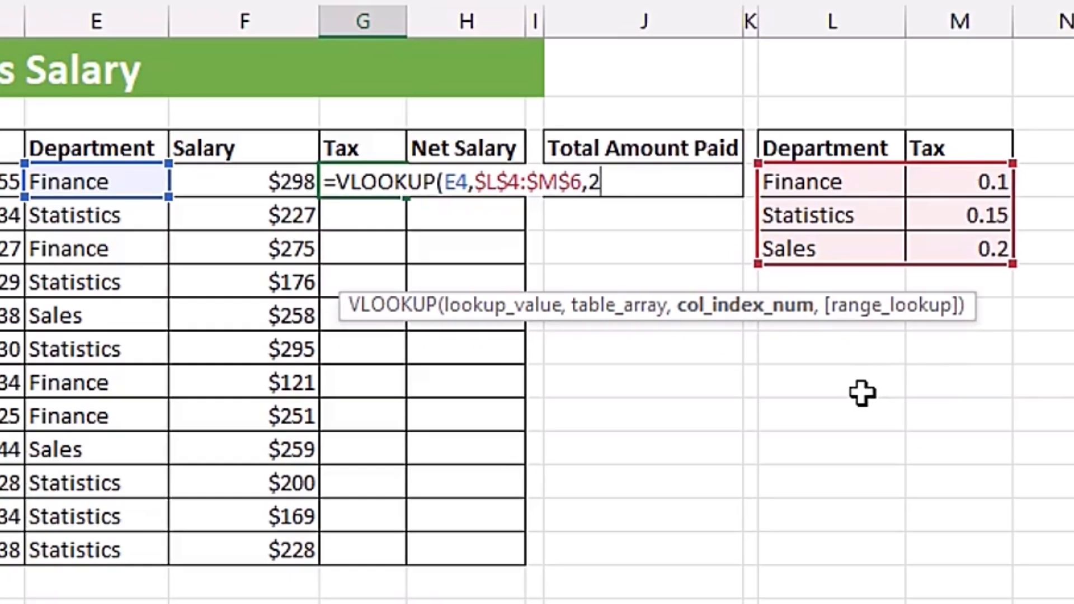
text())
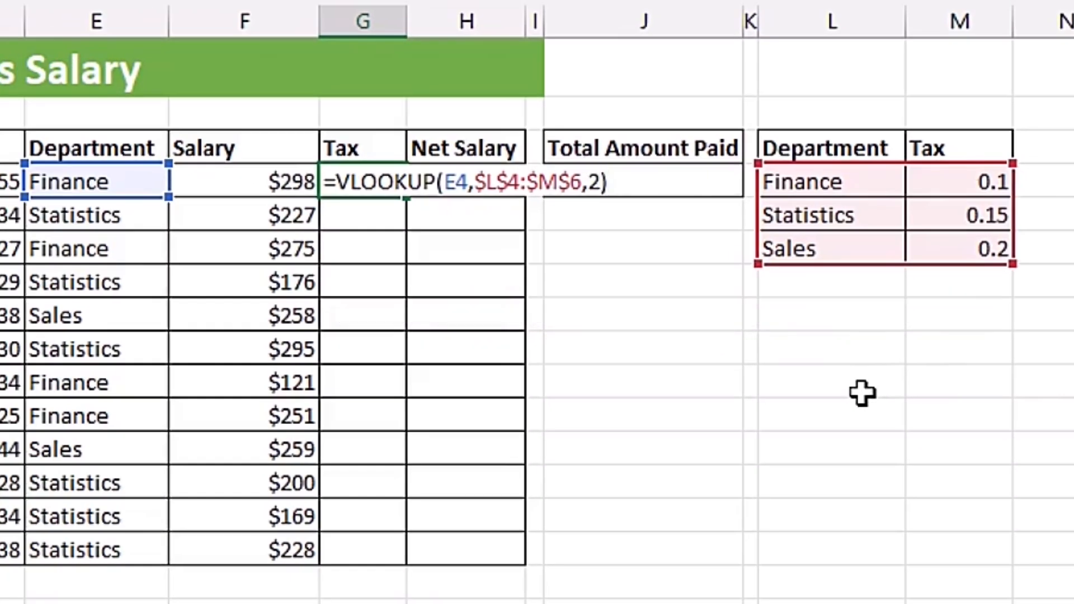
key(ctrl+Return)
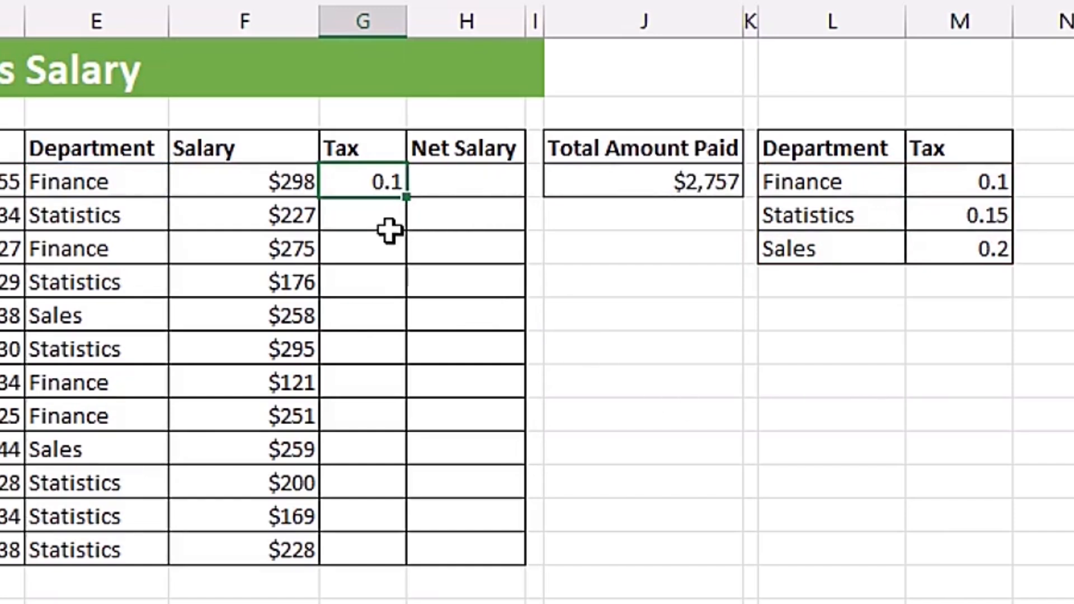
Step: Add the FALSE exact-match argument to the VLOOKUP in G4 and fill the formula down the Tax column
key(F2)
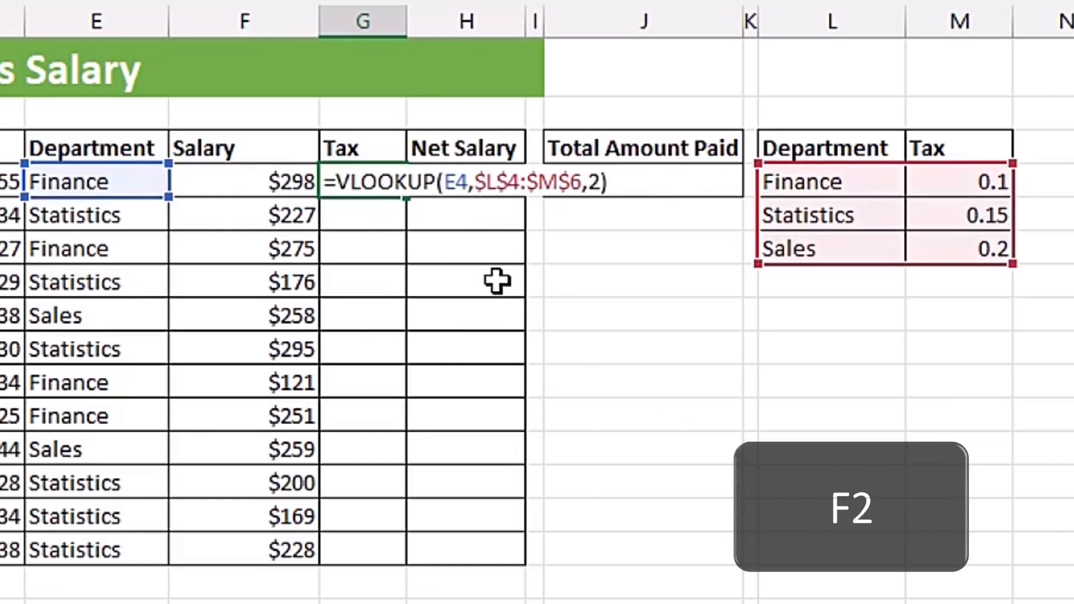
key(BackSpace)
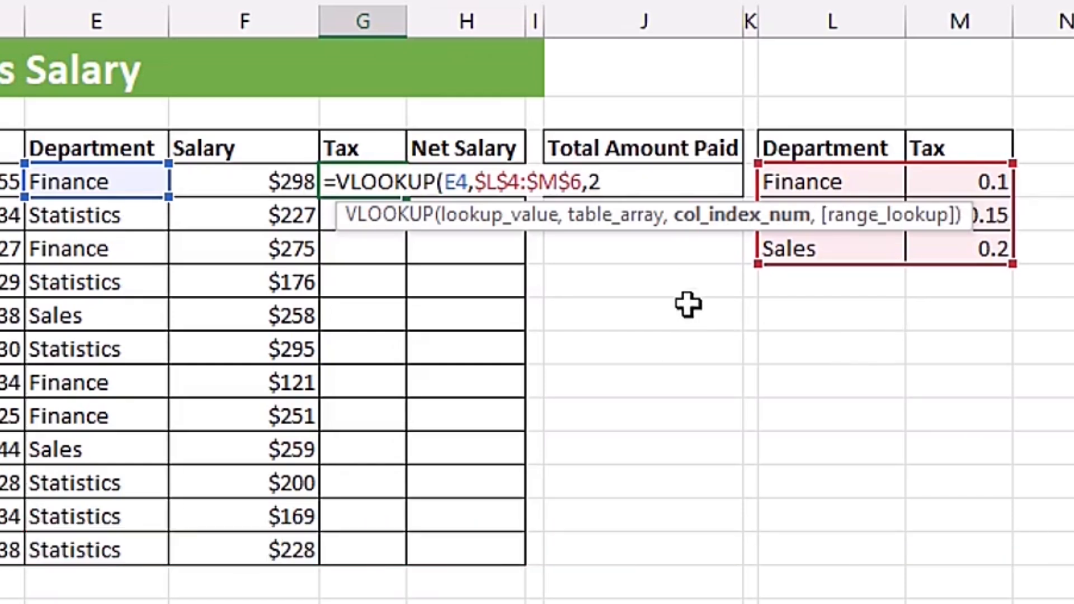
drag(598, 225, 599, 329)
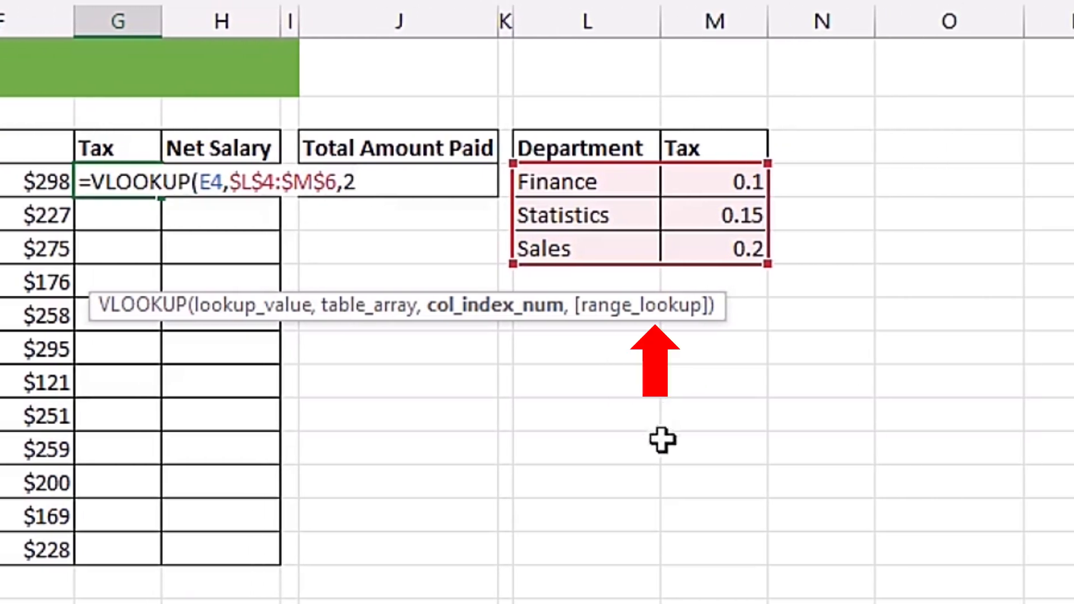
text(,)
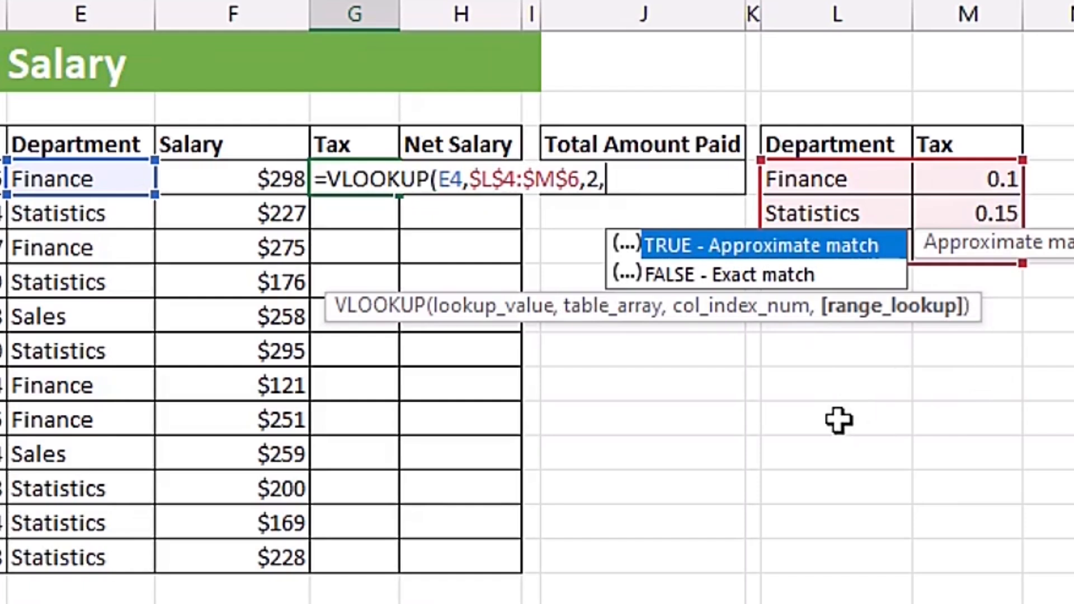
key(Down)
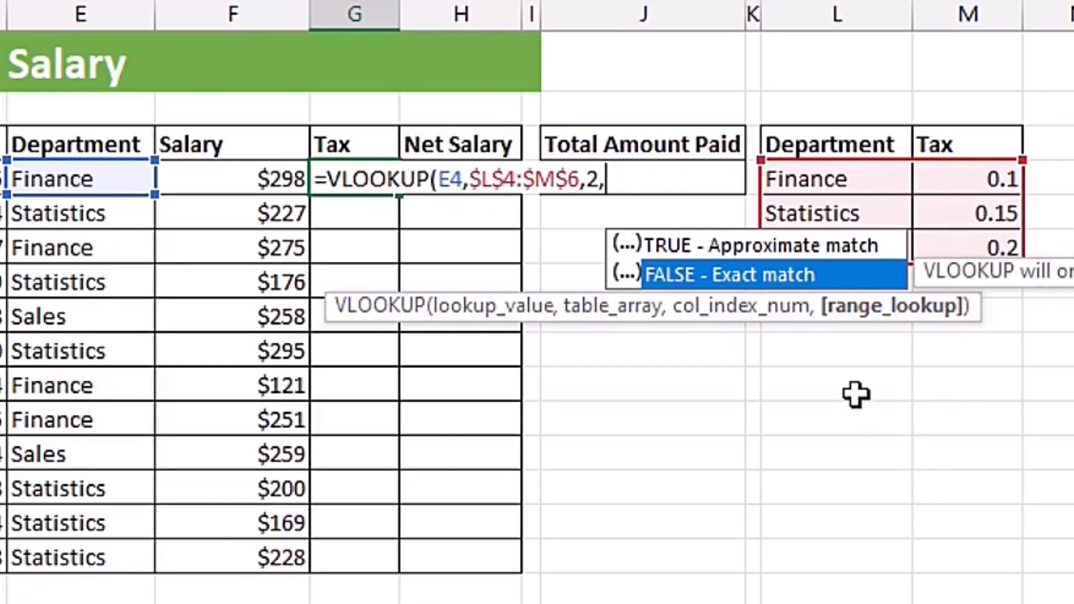
key(Tab)
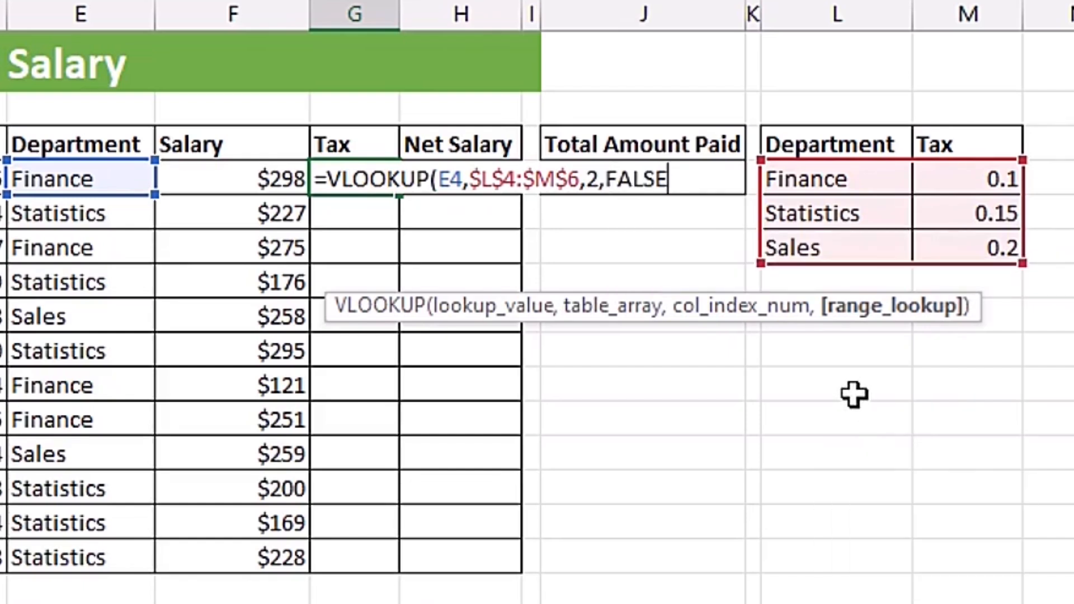
text())
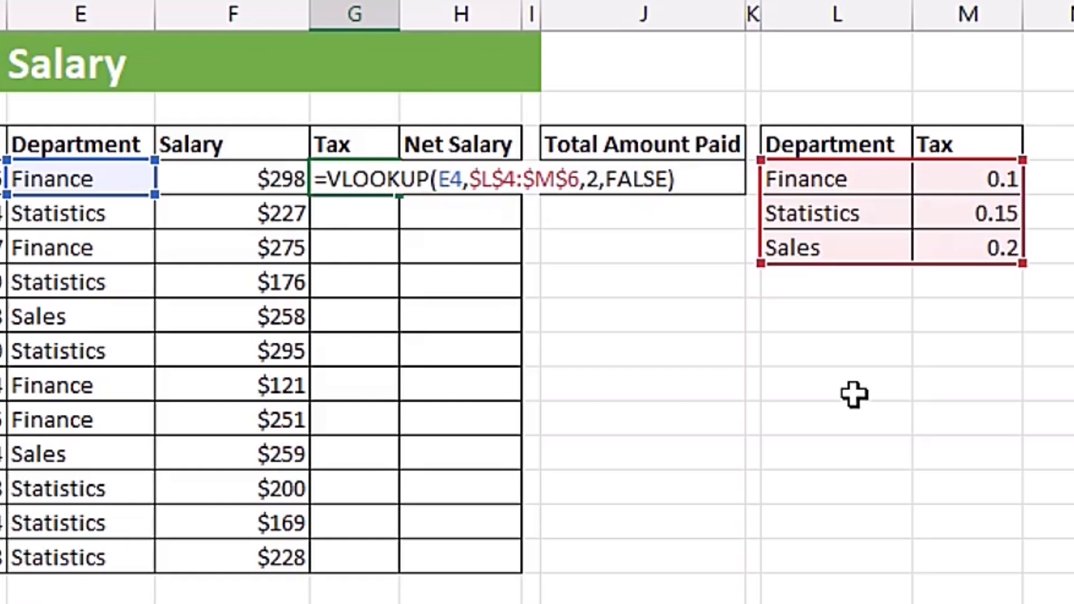
key(ctrl+Return)
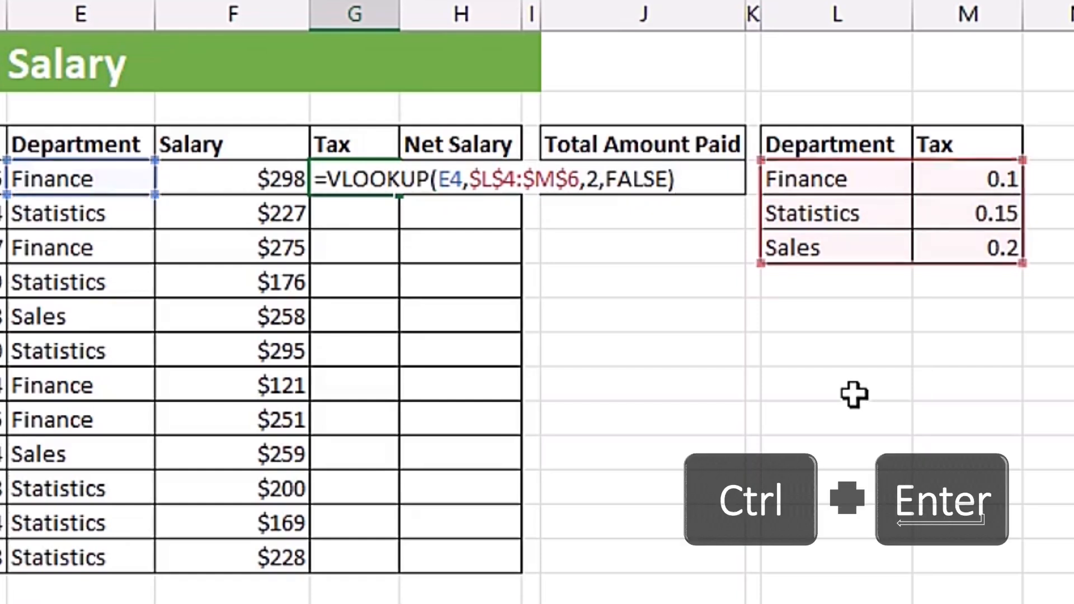
drag(399, 195, 388, 568)
click(369, 454)
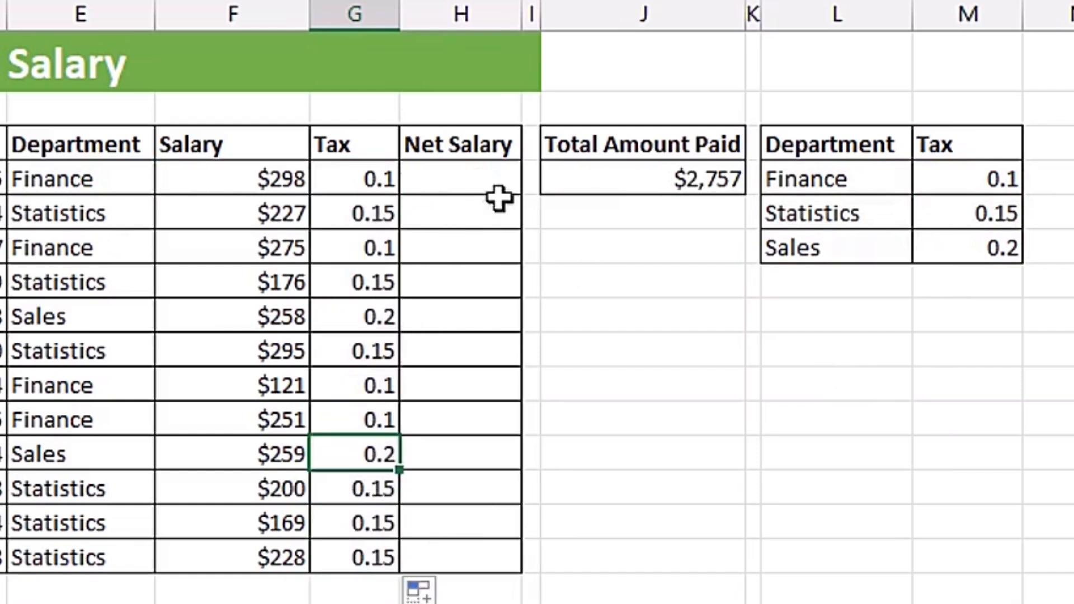
Step: Enter =F4*(1-G4) in the first Net Salary cell and fill it down the rest of the column
click(492, 188)
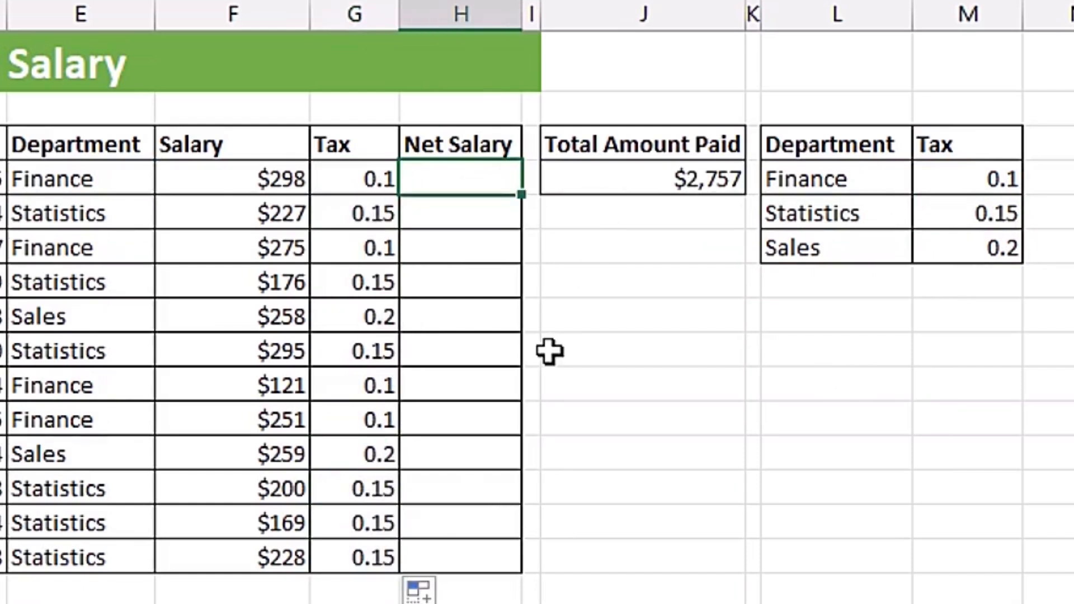
text(=)
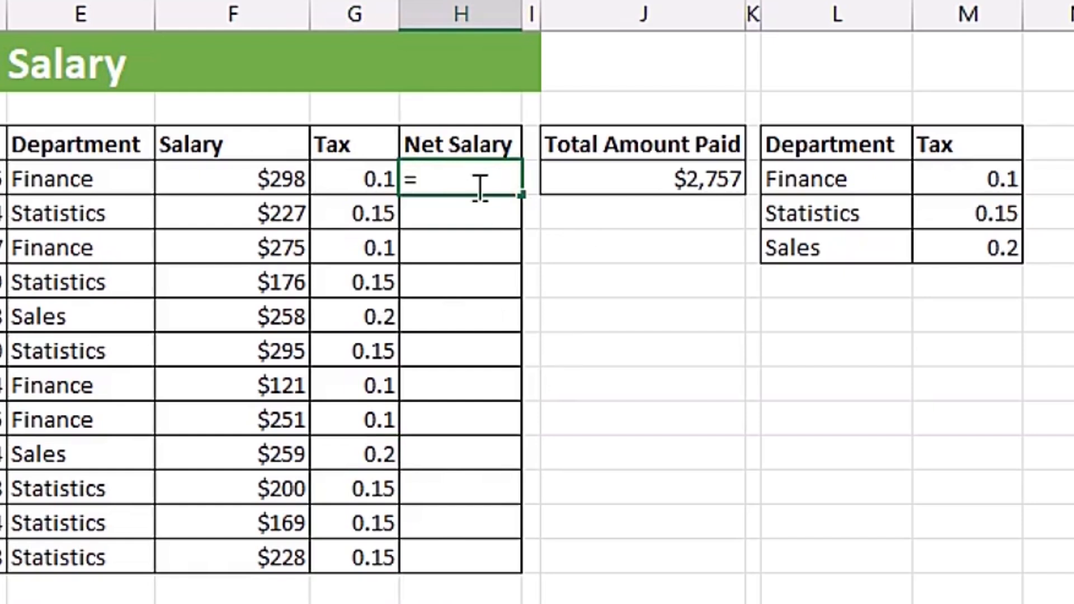
click(286, 178)
text(*)
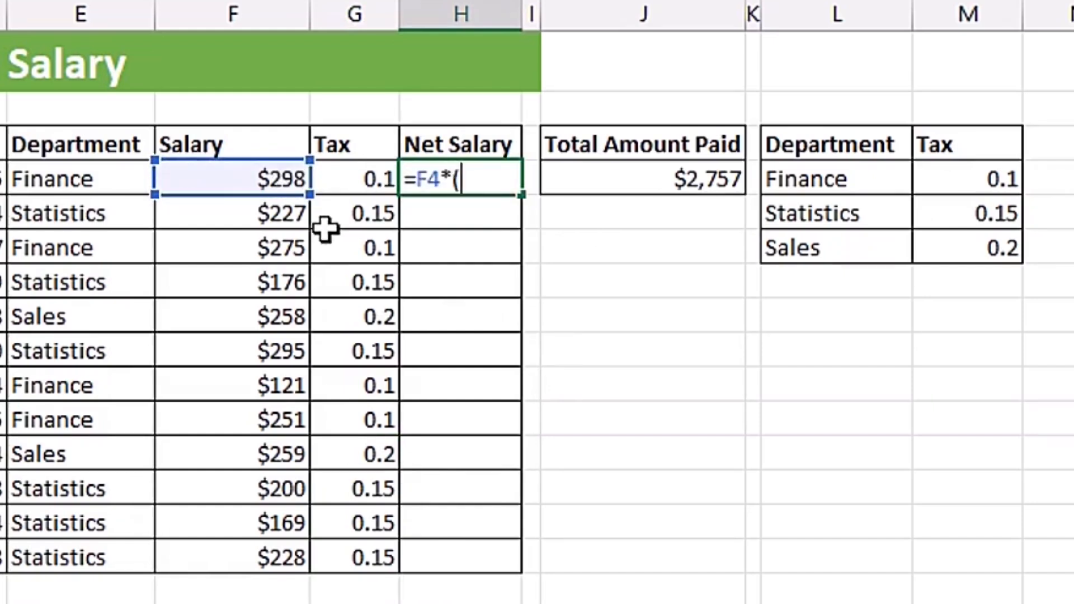
text((1-)
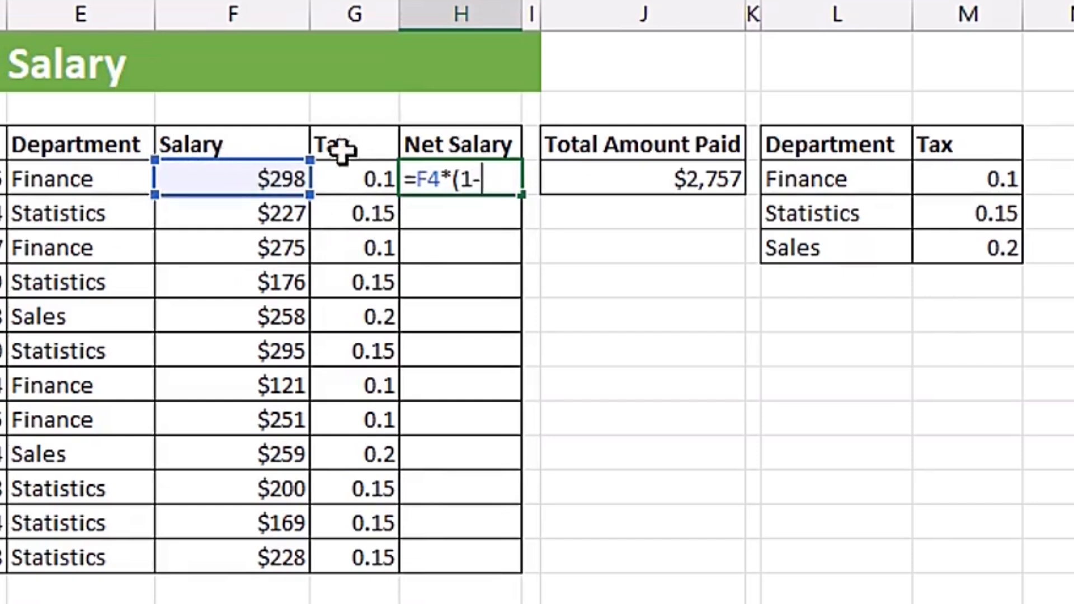
click(360, 178)
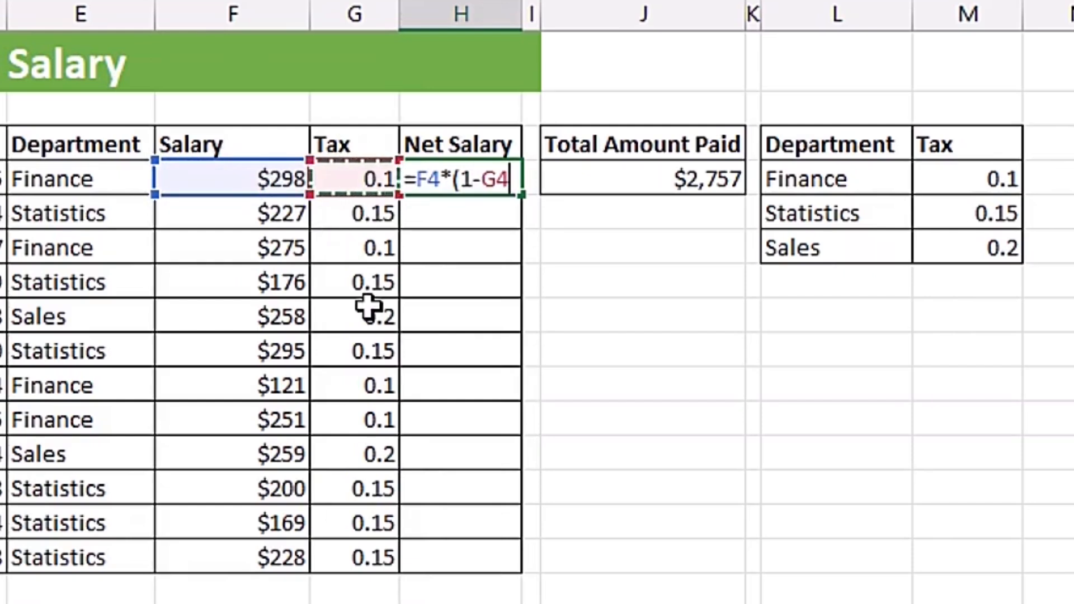
text())
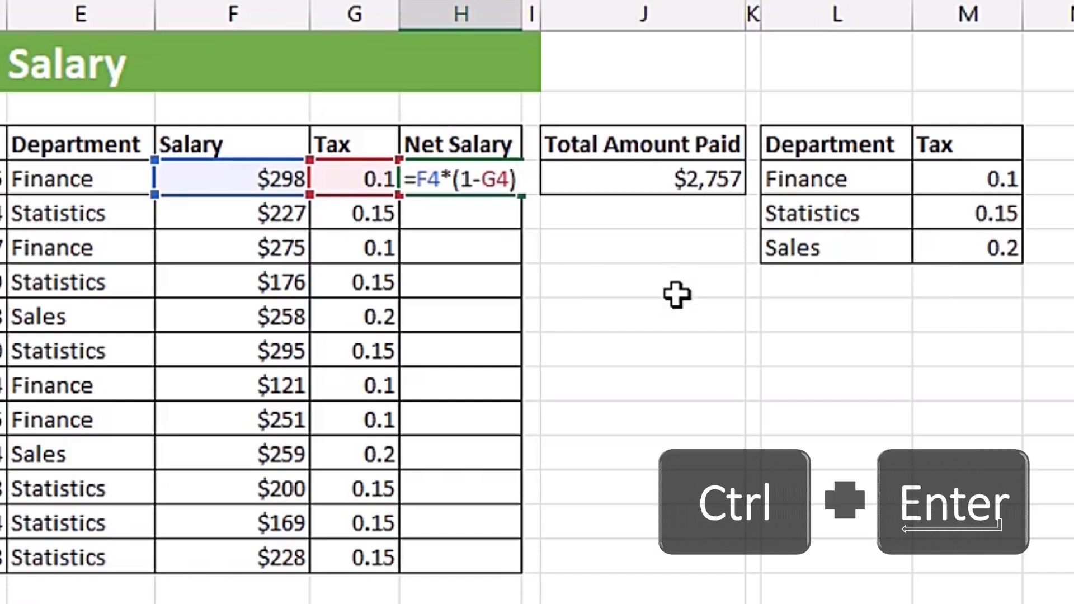
key(ctrl+Return)
drag(522, 197, 512, 560)
Step: Start a SORT formula in cell J7, examine its arguments, including Sort_order, in the Function Arguments dialog, and cancel the entry
click(643, 280)
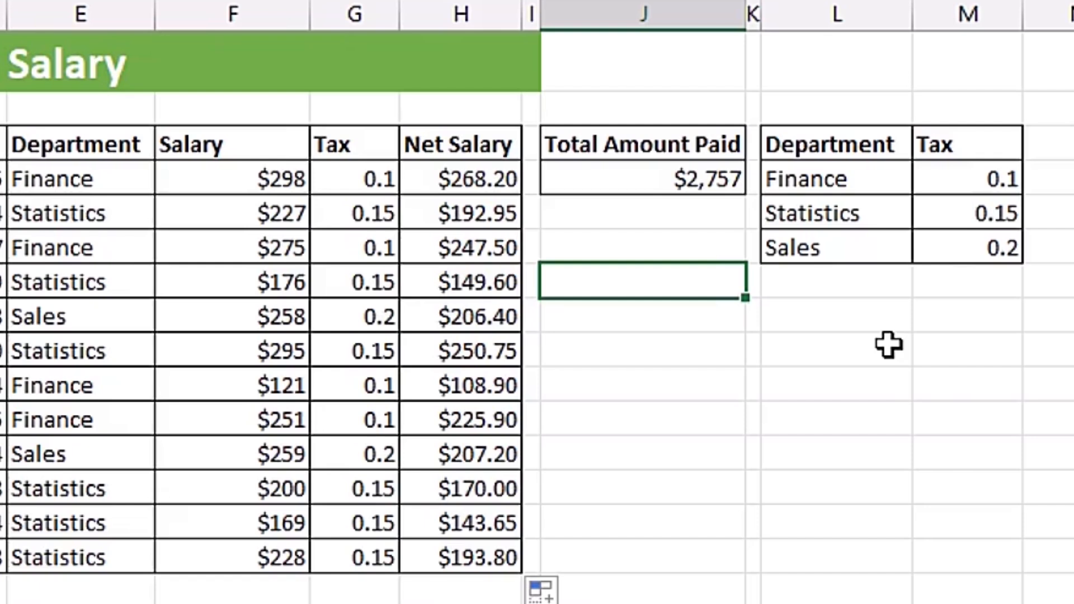
text(=sort)
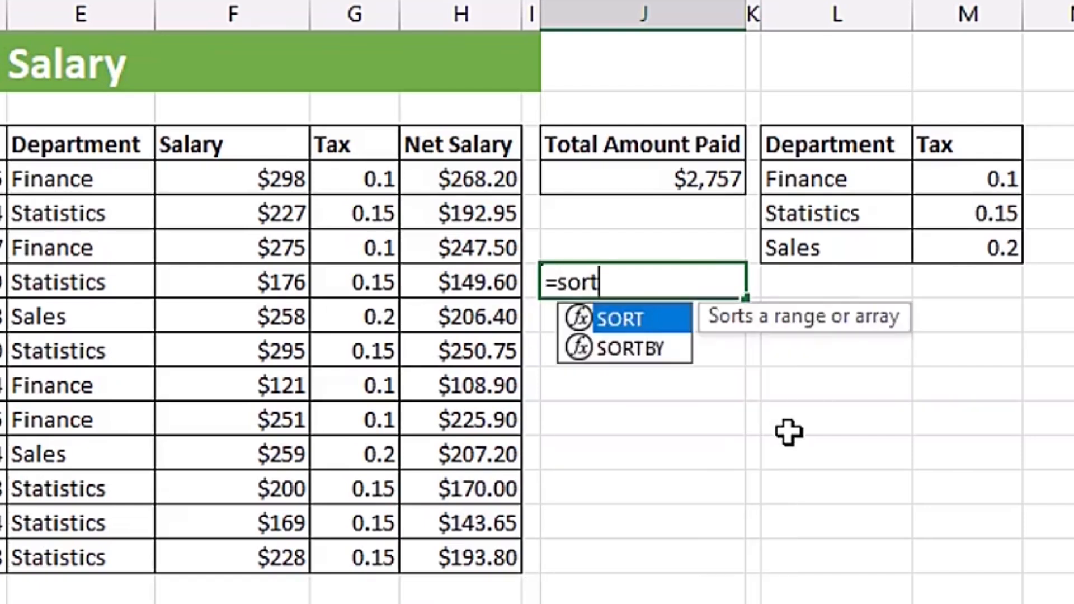
key(Tab)
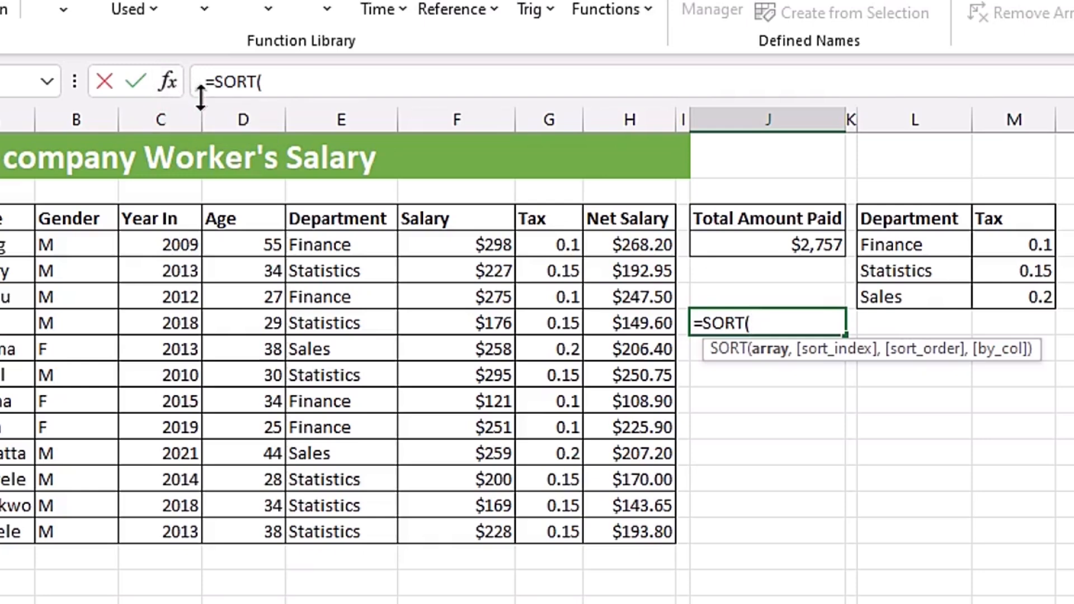
click(169, 80)
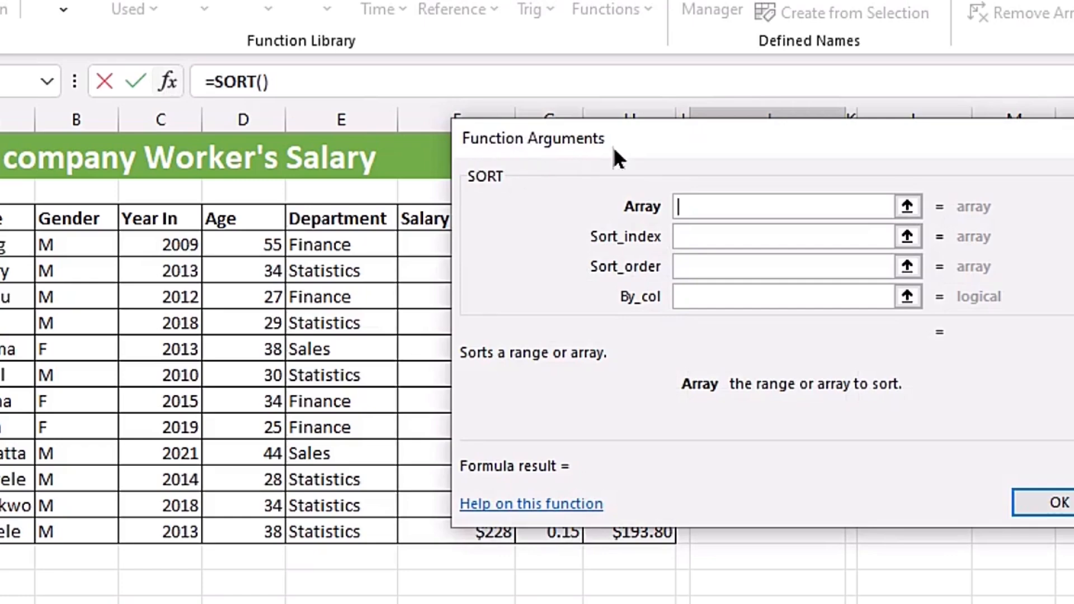
drag(767, 132, 806, 0)
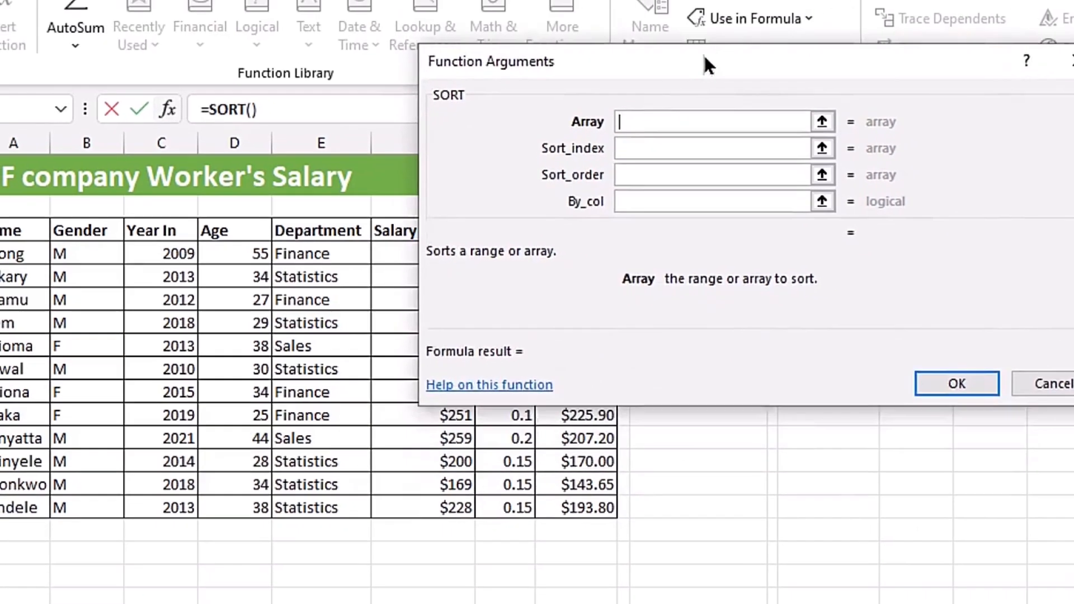
drag(612, 92, 573, 354)
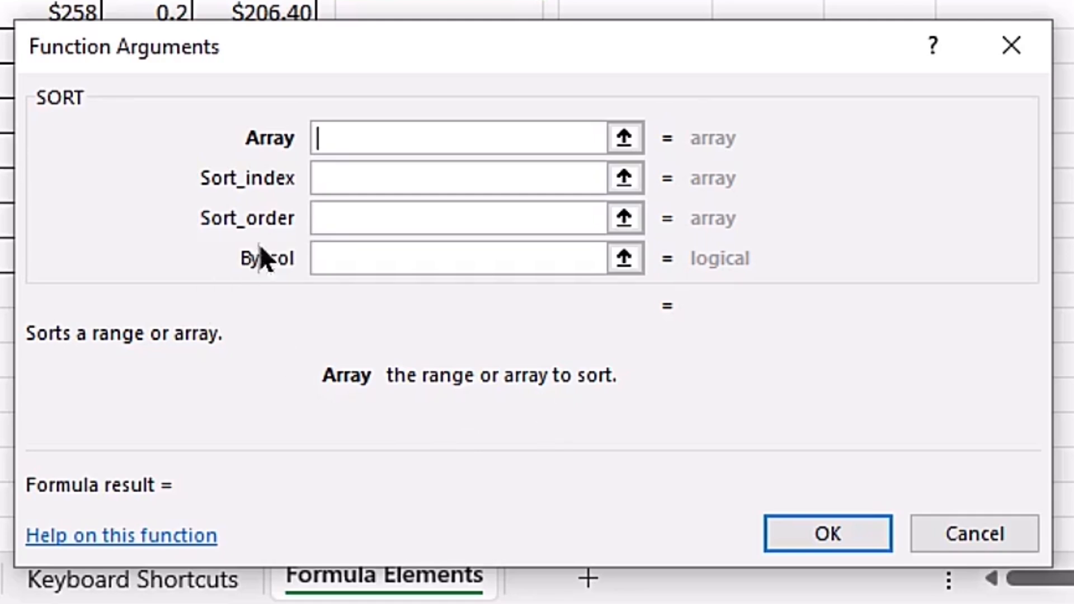
click(403, 215)
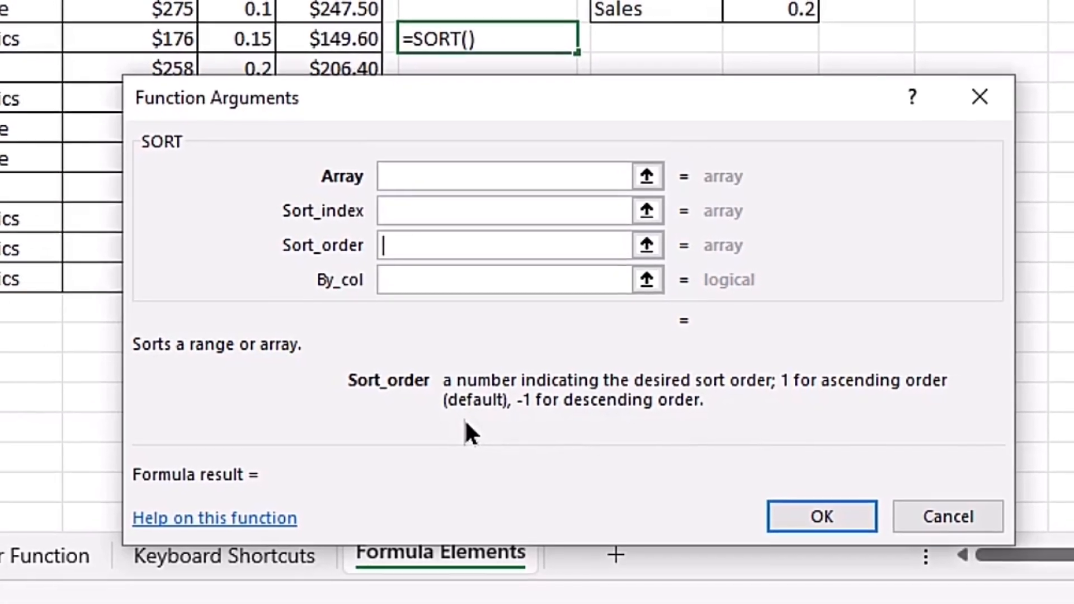
key(Escape)
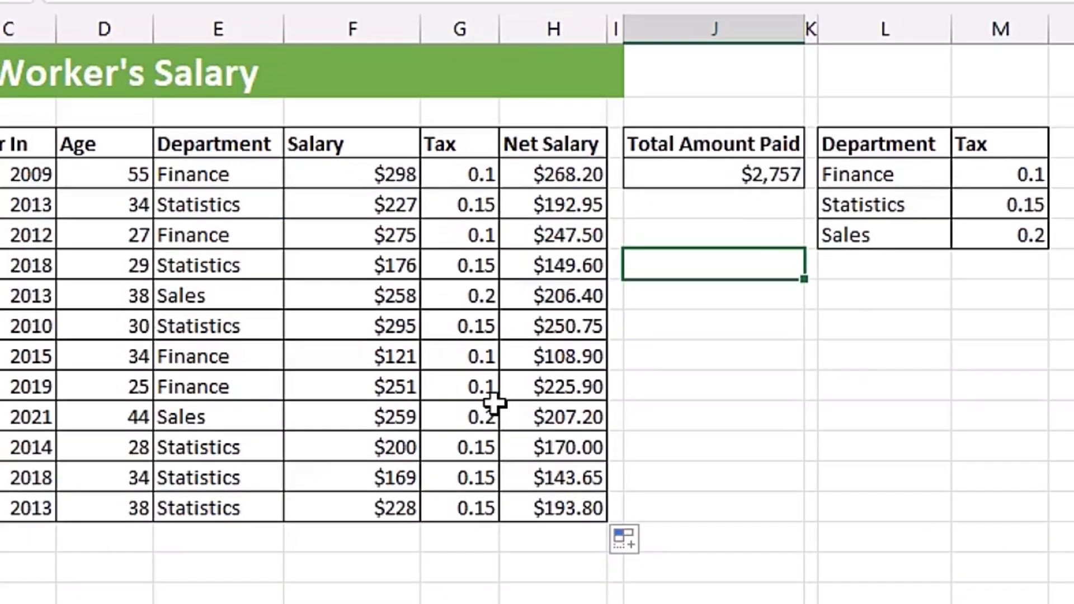
Step: Insert a new column before the Tax column and copy the Tax header into its header cell, G3
click(458, 27)
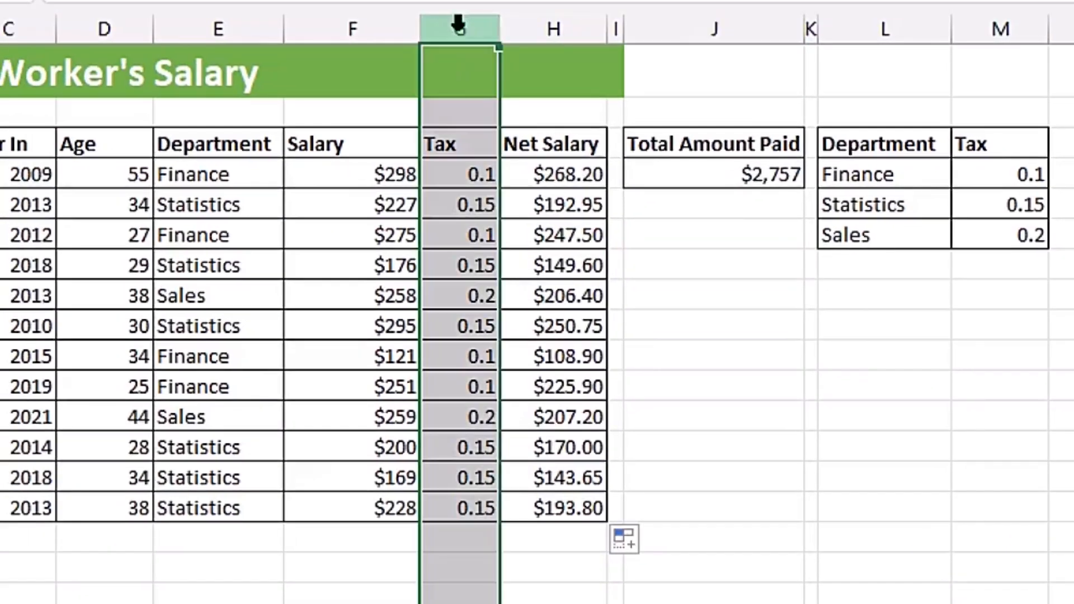
right_click(463, 112)
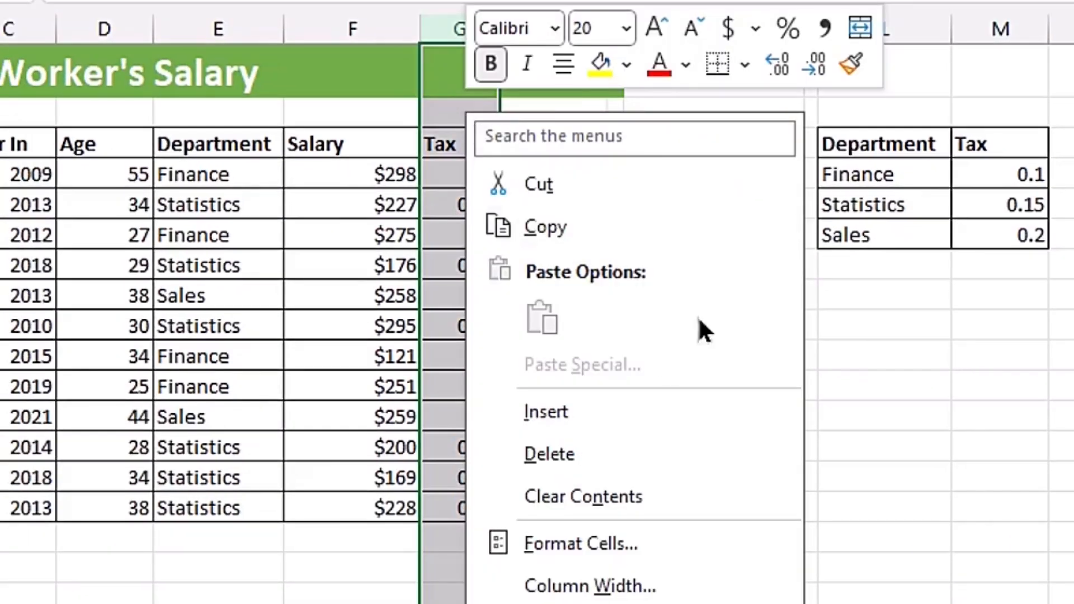
click(567, 412)
click(582, 143)
key(ctrl+c)
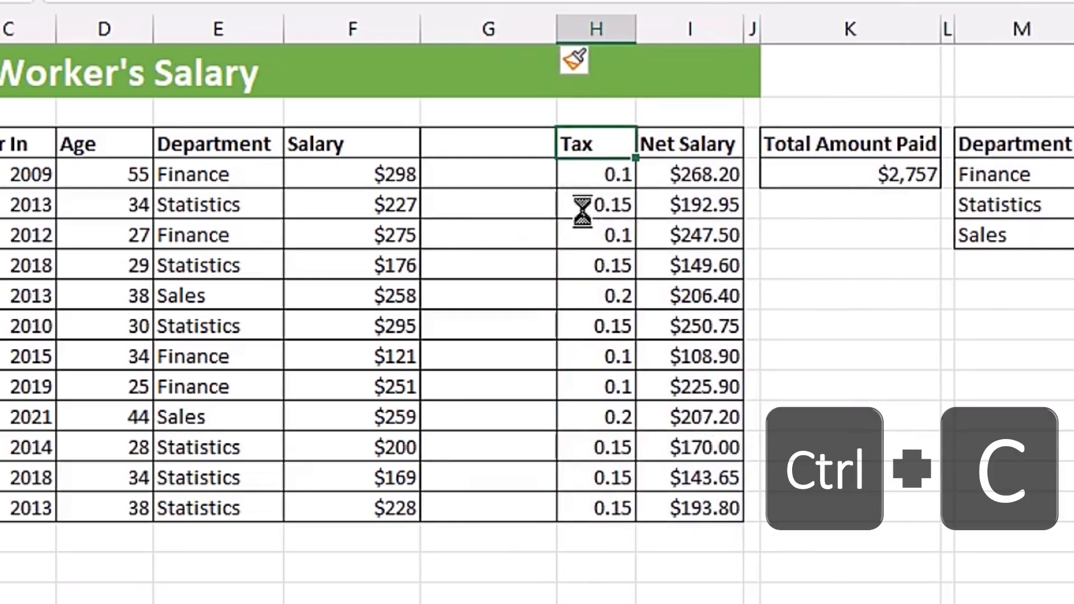
click(485, 149)
key(ctrl+v)
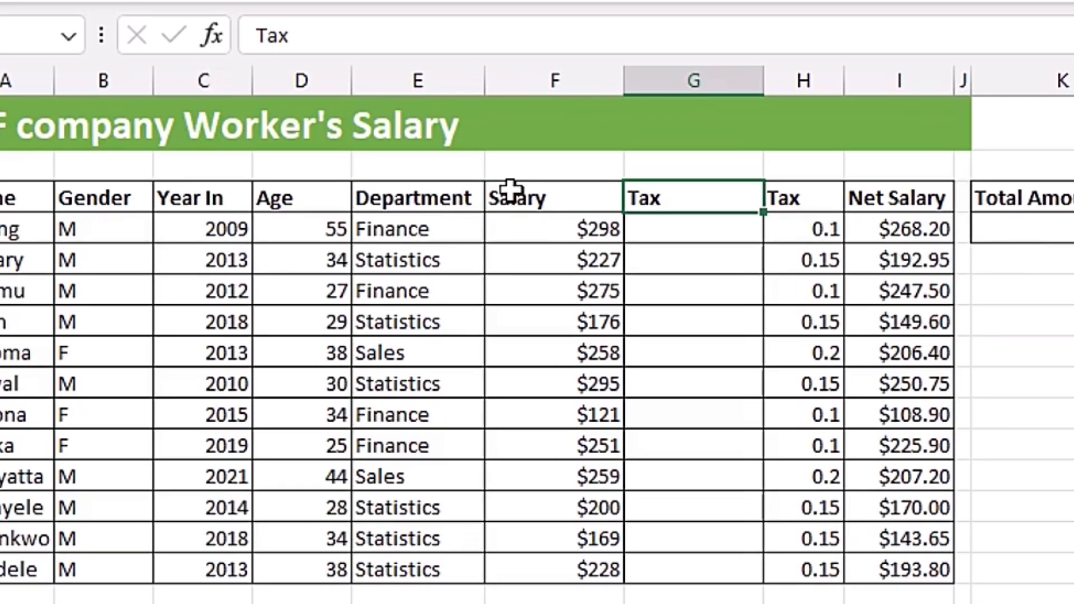
Step: Start a VLOOKUP formula in cell G4 and set its Lookup_value to E4 in the Function Arguments dialog
click(685, 223)
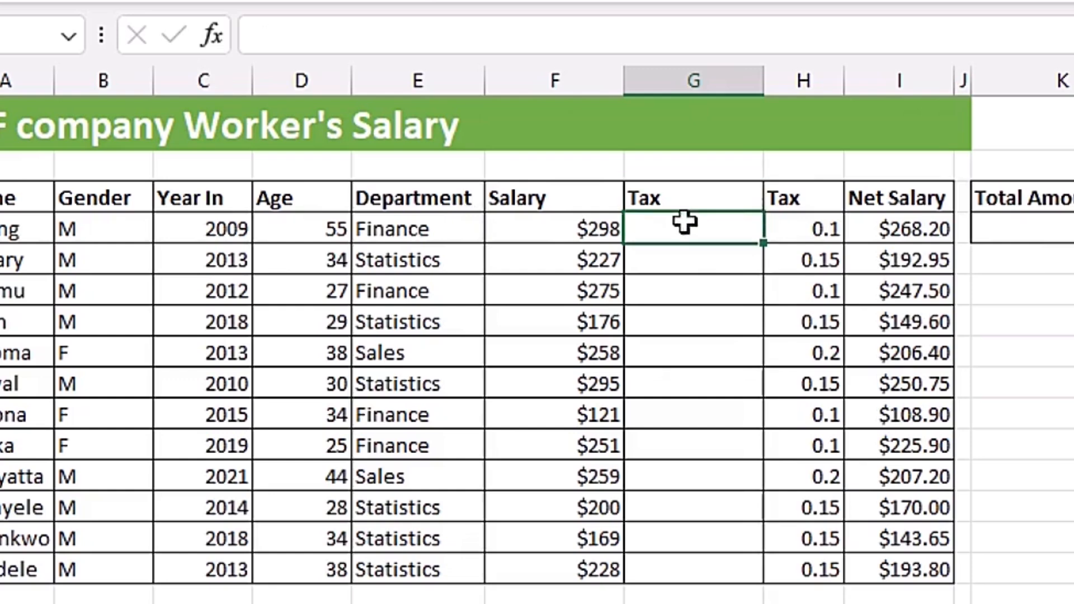
text(=vl)
key(Tab)
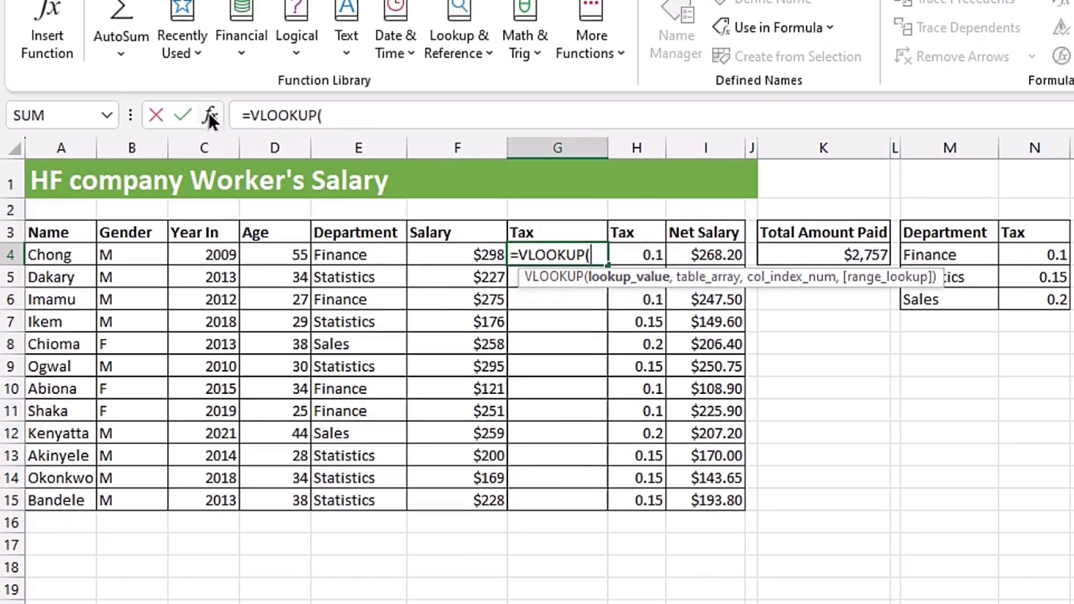
click(209, 113)
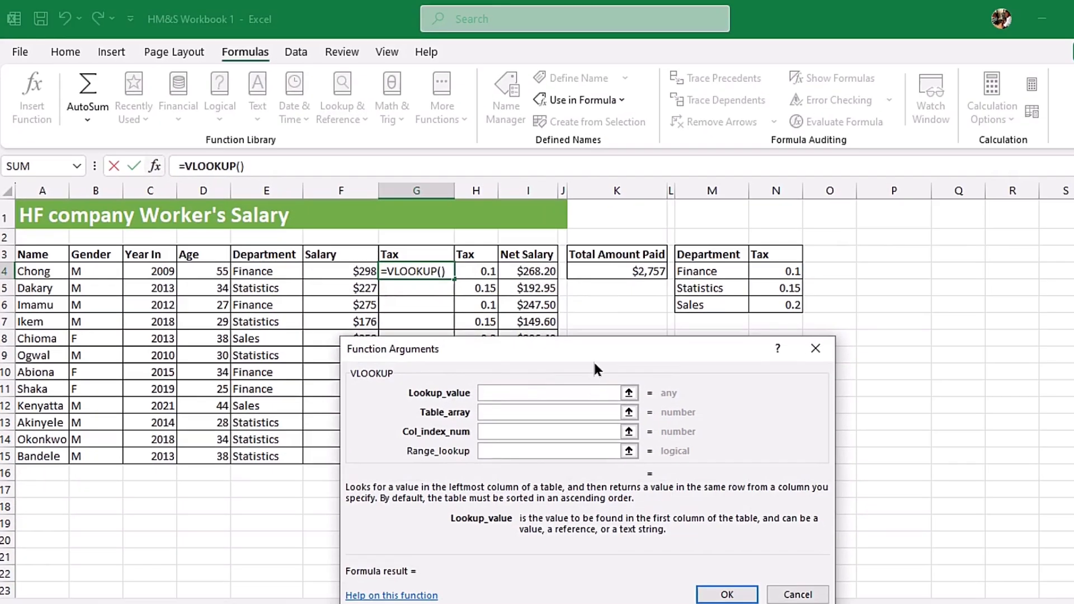
drag(594, 365, 781, 322)
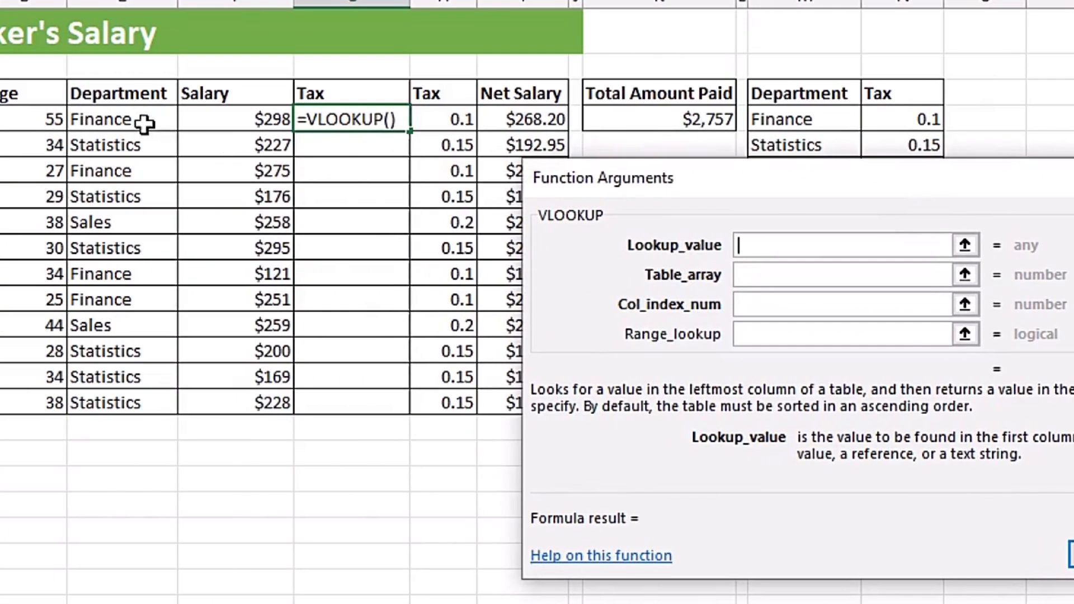
click(120, 118)
drag(846, 188, 829, 226)
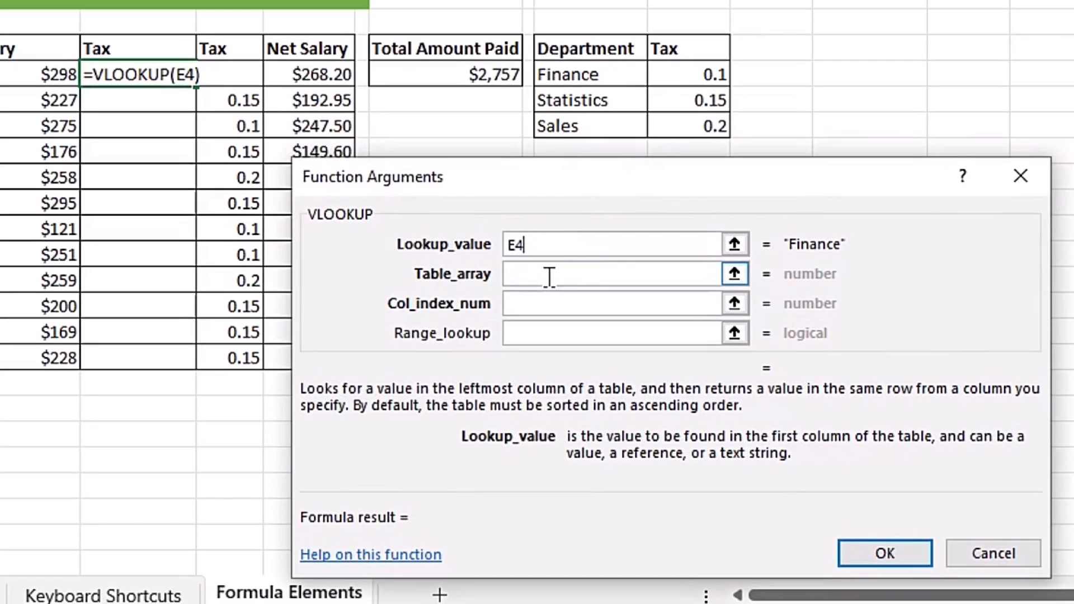
Step: Complete the VLOOKUP arguments with table array $M$4:$N$6, column index 2 and range lookup FALSE, and enter the formula
key(Tab)
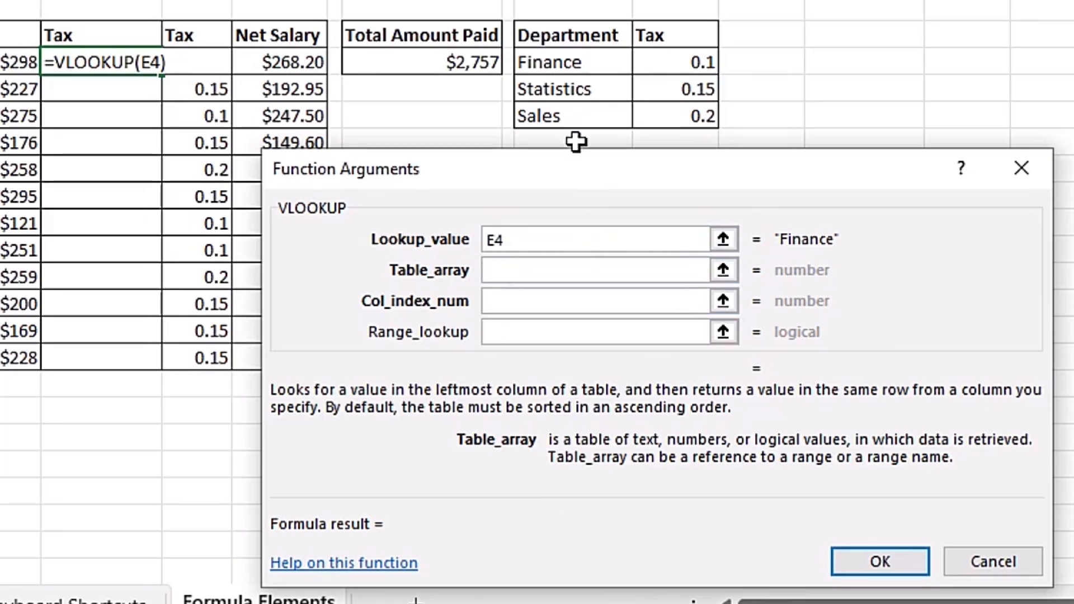
drag(556, 62, 669, 120)
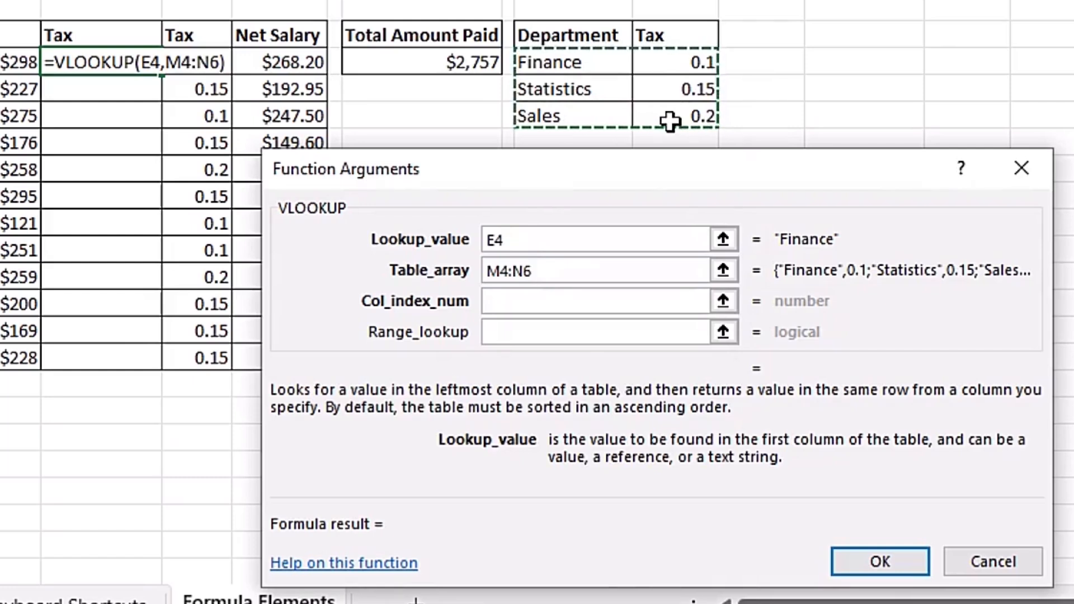
key(F4)
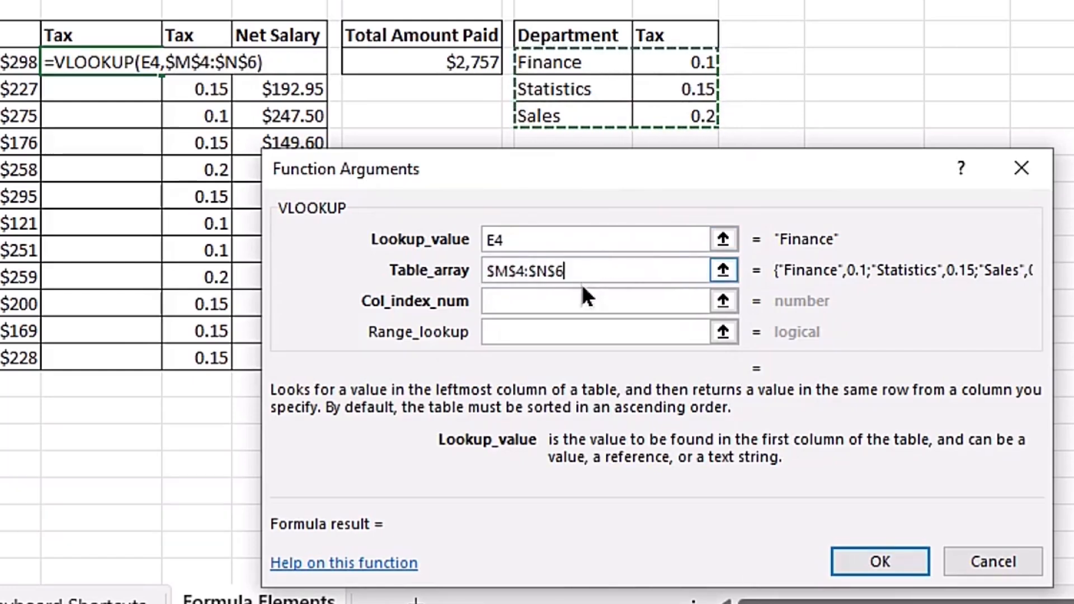
click(566, 296)
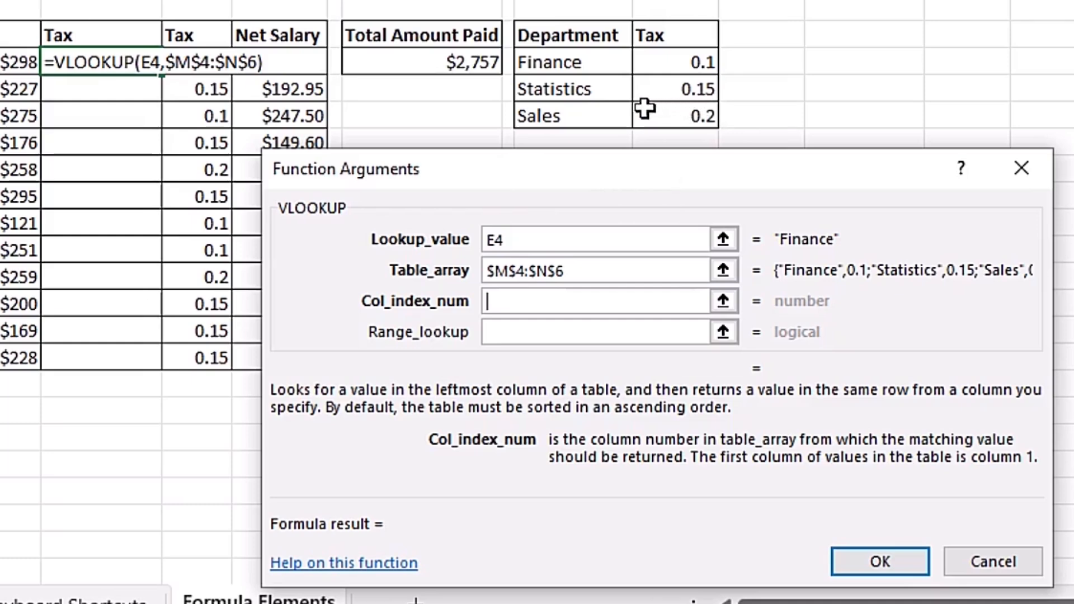
text(2)
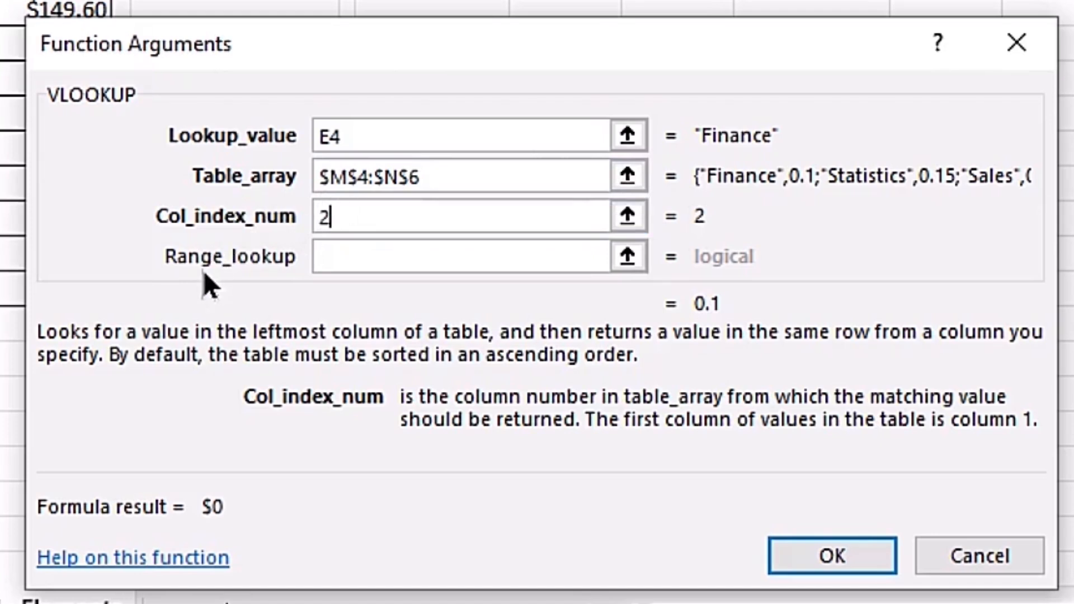
click(330, 260)
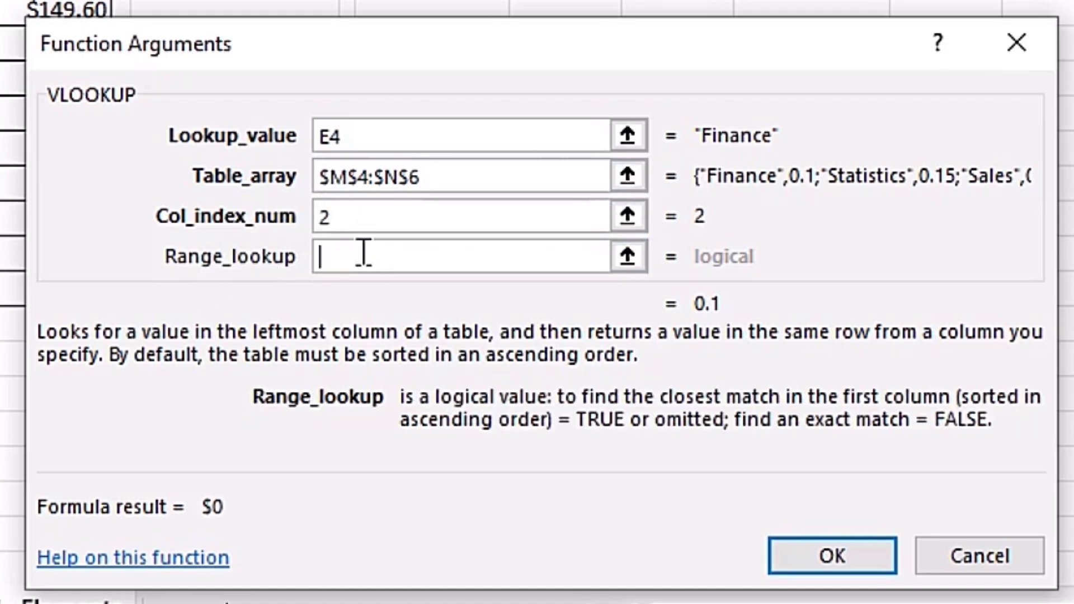
text(False)
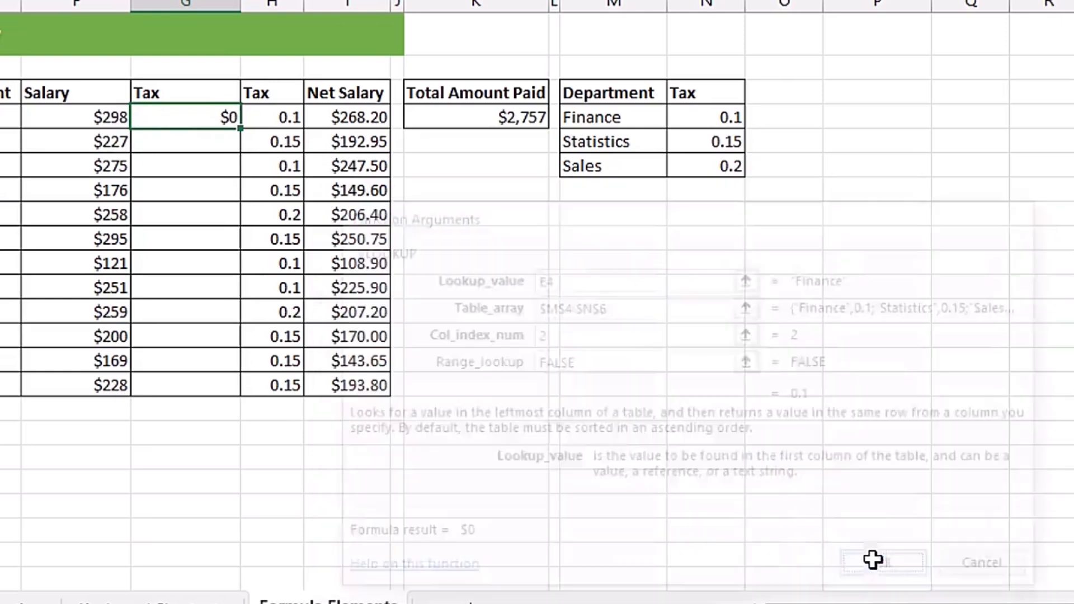
Step: Change the number format of the new Tax column's cells, G4 to G15, to General
drag(187, 256, 175, 382)
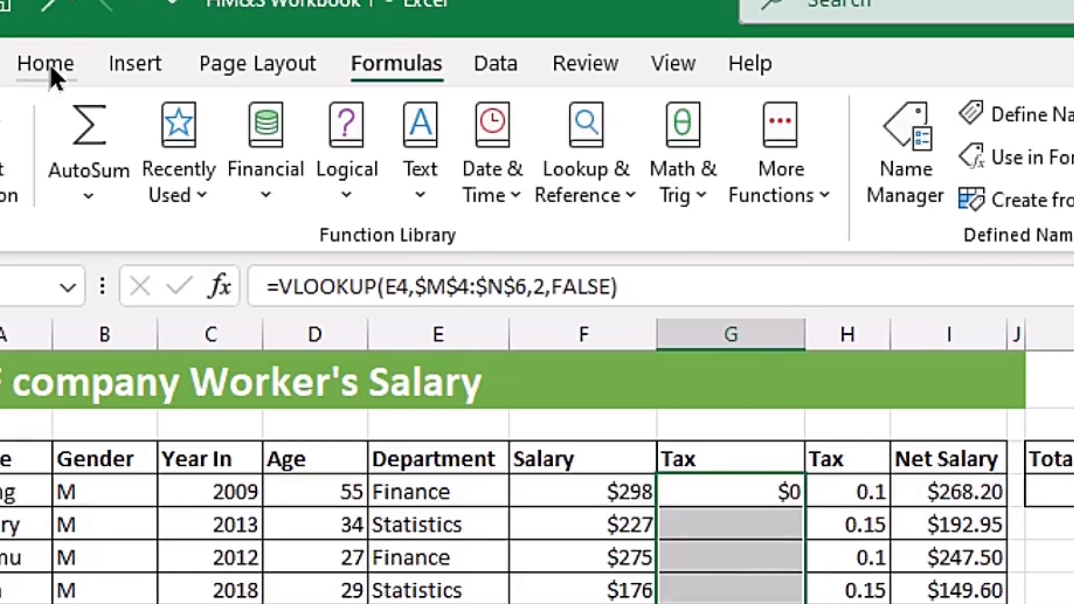
click(51, 64)
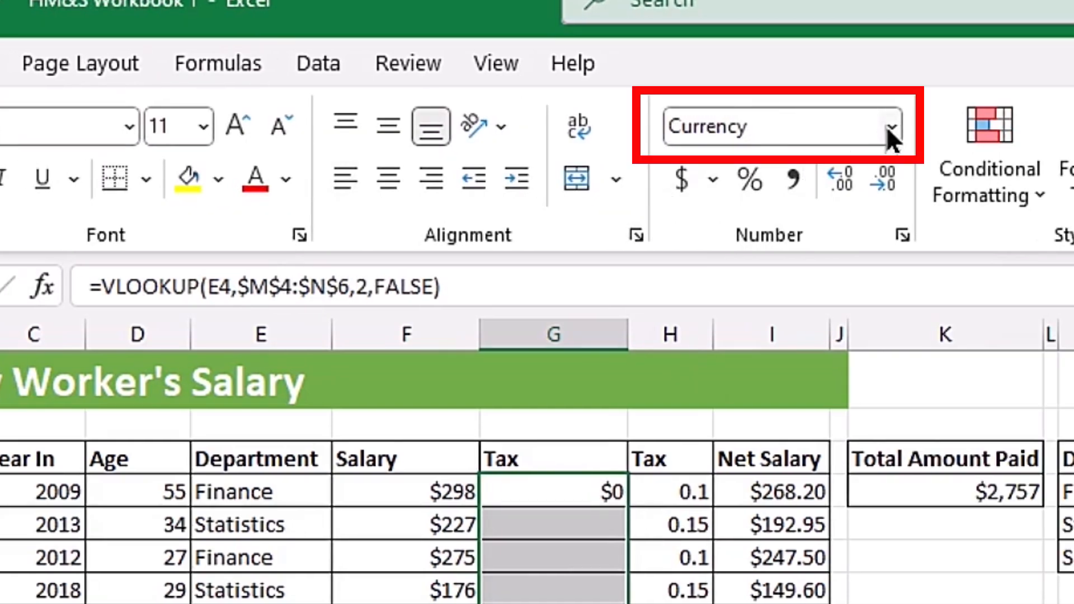
click(890, 127)
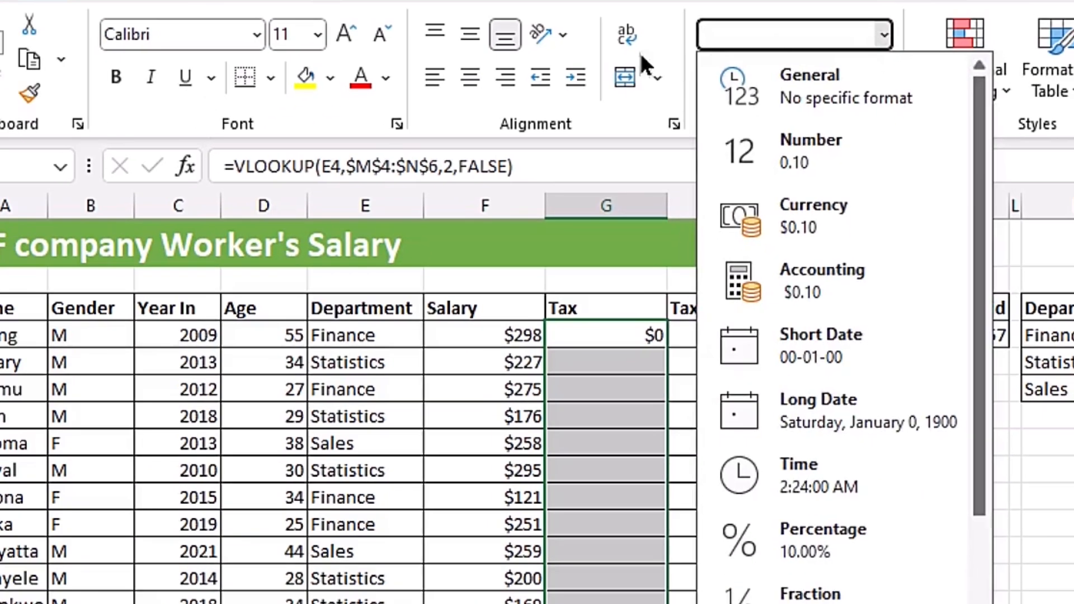
click(846, 90)
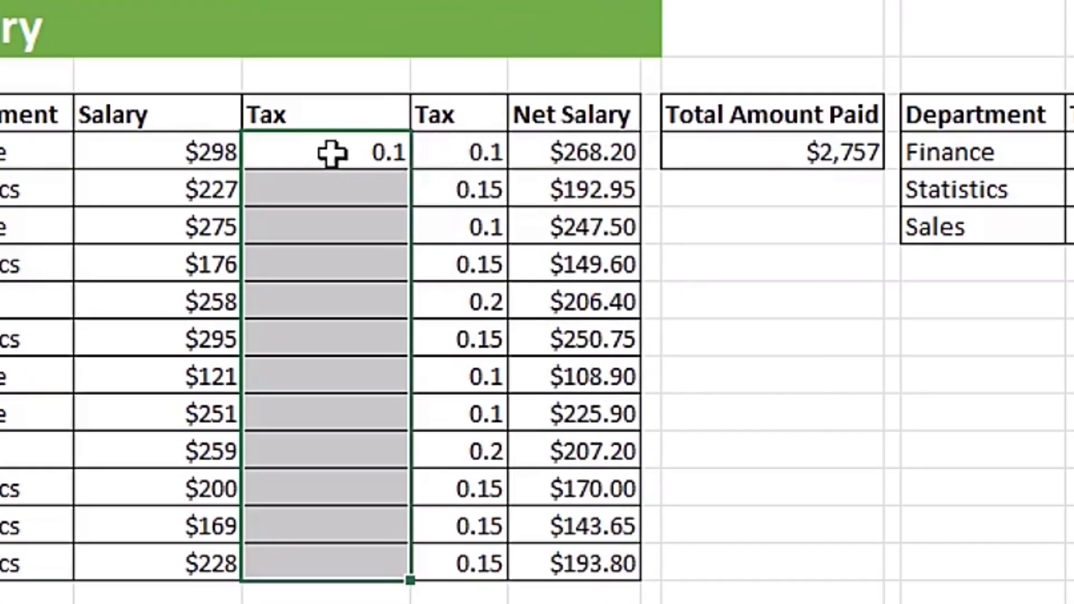
Step: Fill the VLOOKUP formula from G4 down the new Tax column to row 15
click(333, 153)
drag(410, 167, 377, 575)
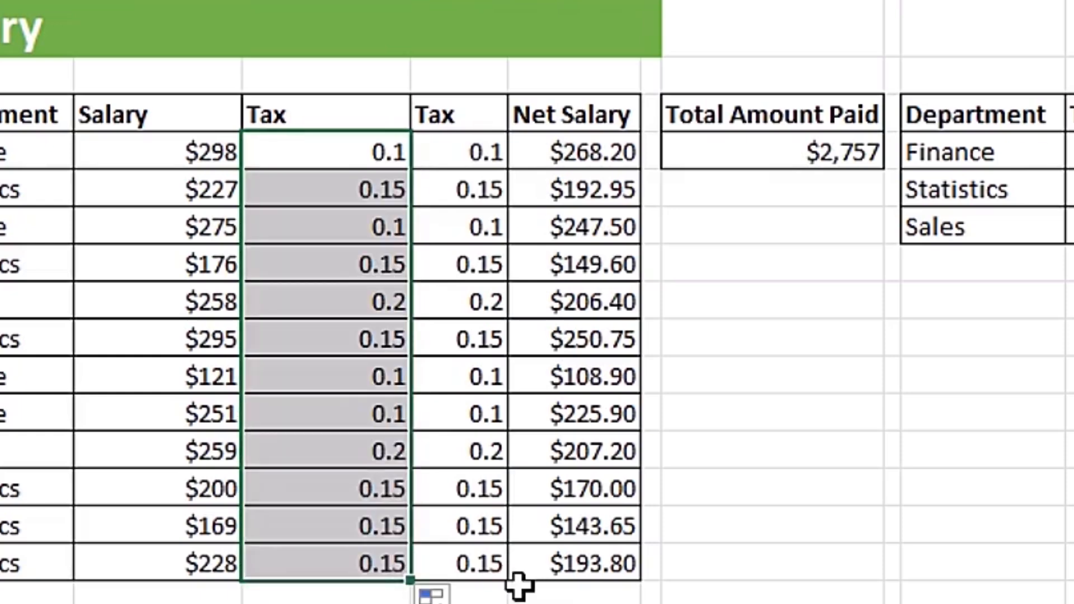
click(342, 526)
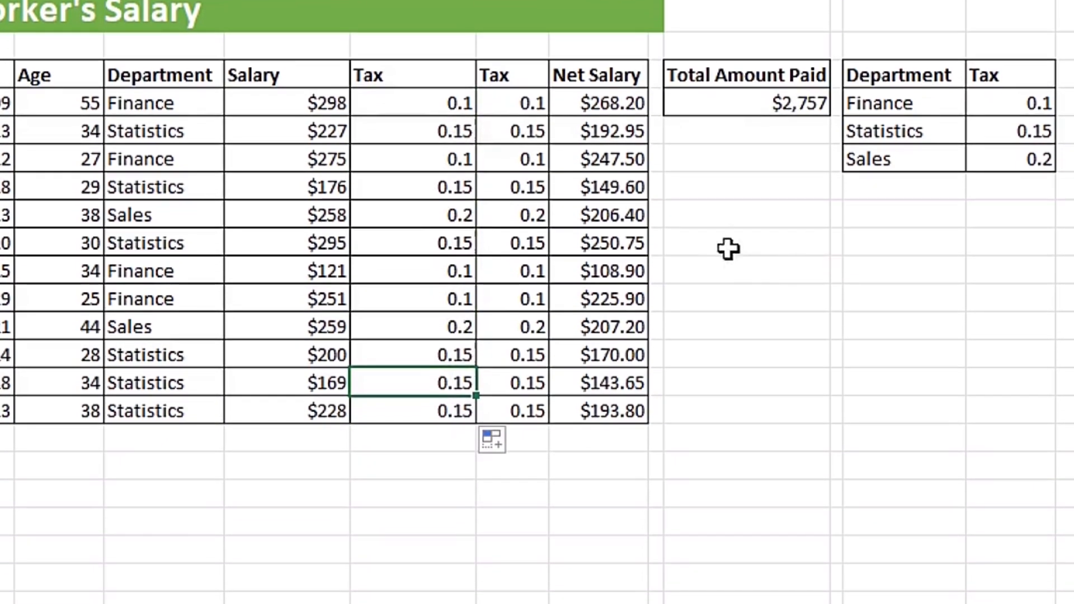
Step: Begin the formula =ran in cell K7, examine the suggested functions including RANK, and enter the incomplete text
click(806, 197)
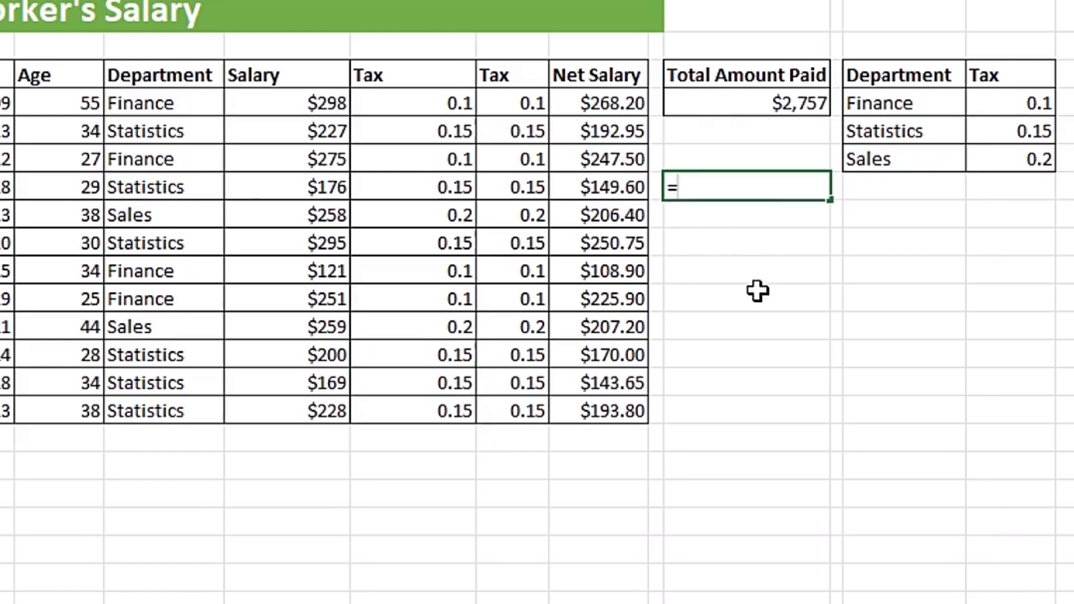
text(=ran)
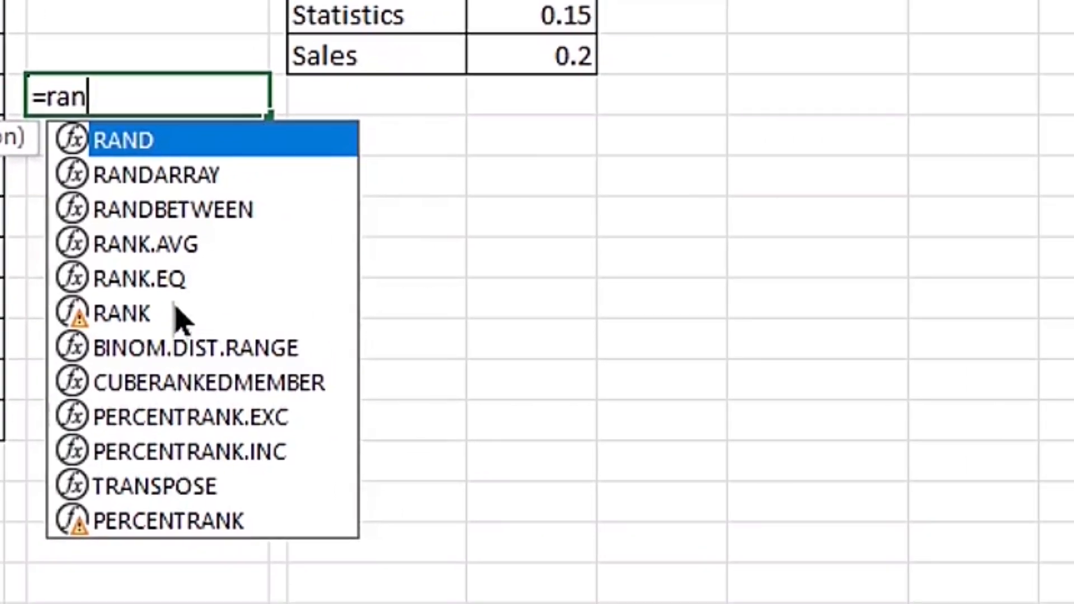
click(562, 318)
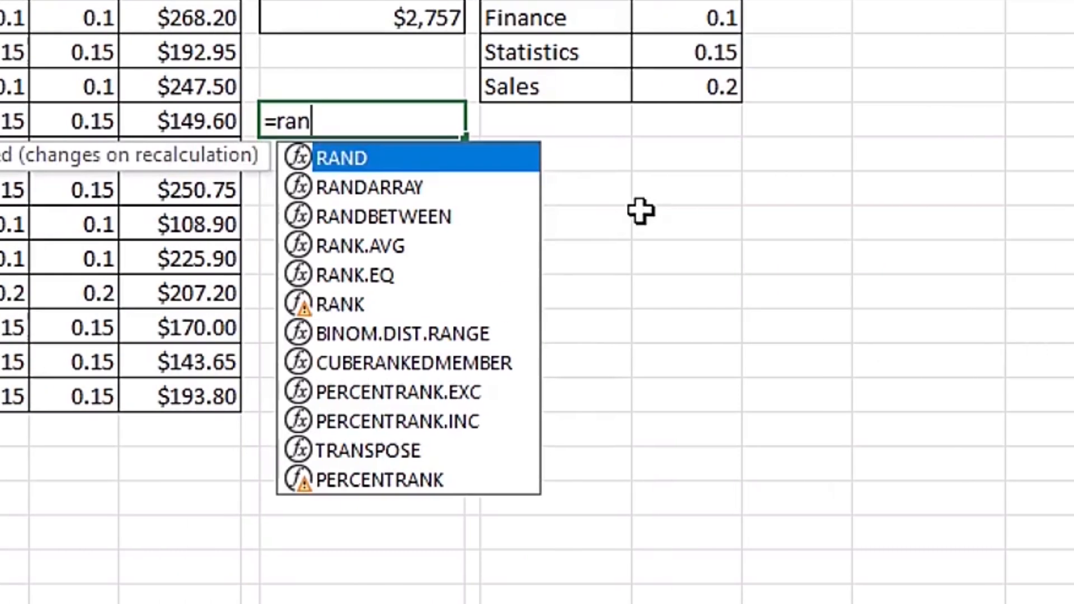
key(Escape)
key(ctrl+Return)
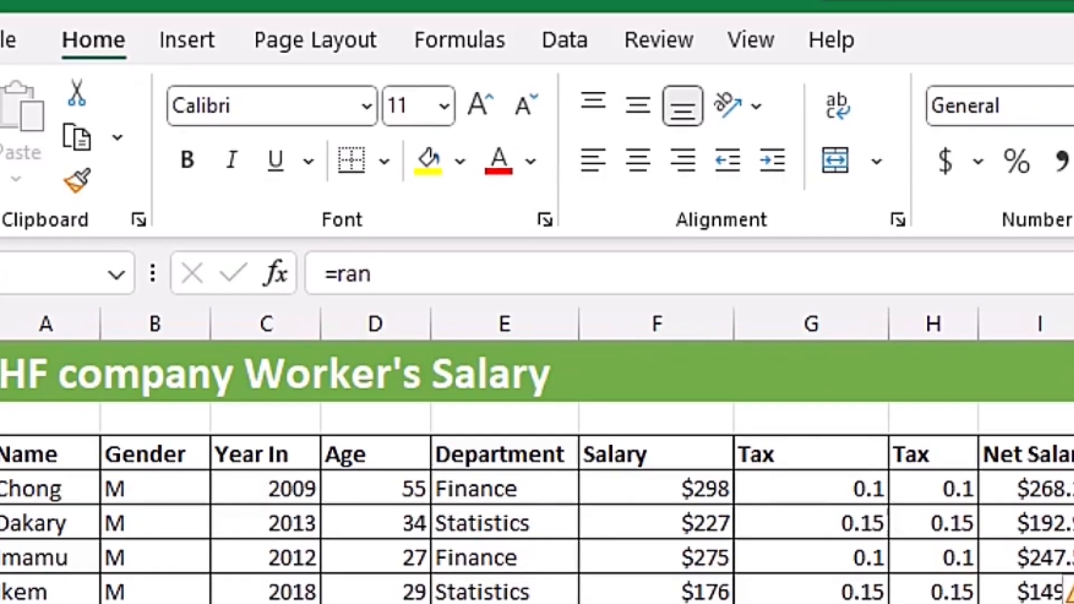
Step: Browse the Compatibility category of the function library down to the RANK function
click(466, 52)
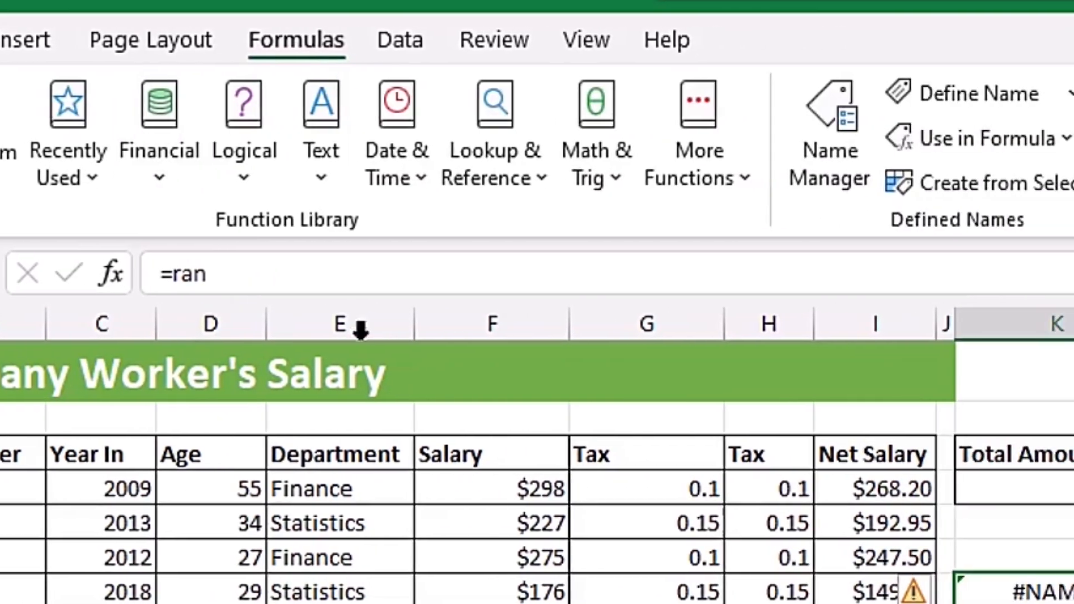
click(624, 184)
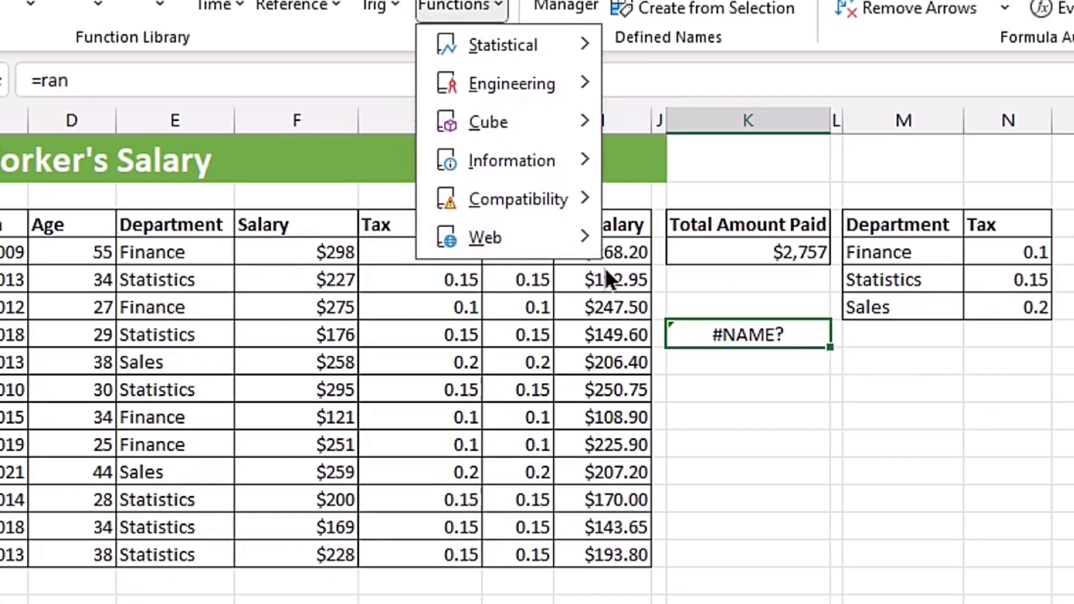
mouse_move(532, 200)
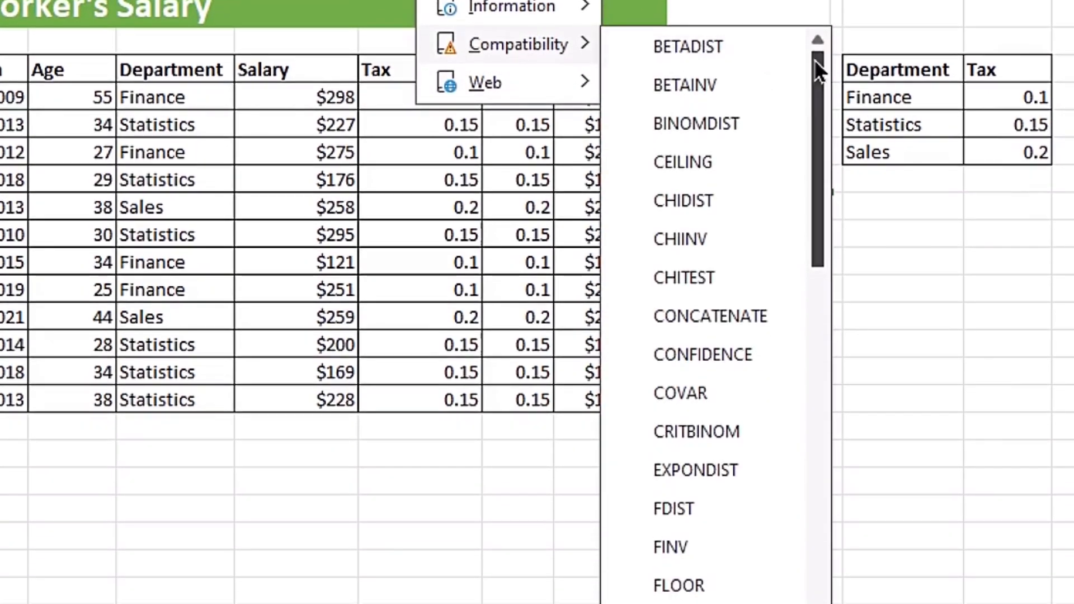
drag(817, 231, 816, 276)
drag(818, 130, 820, 393)
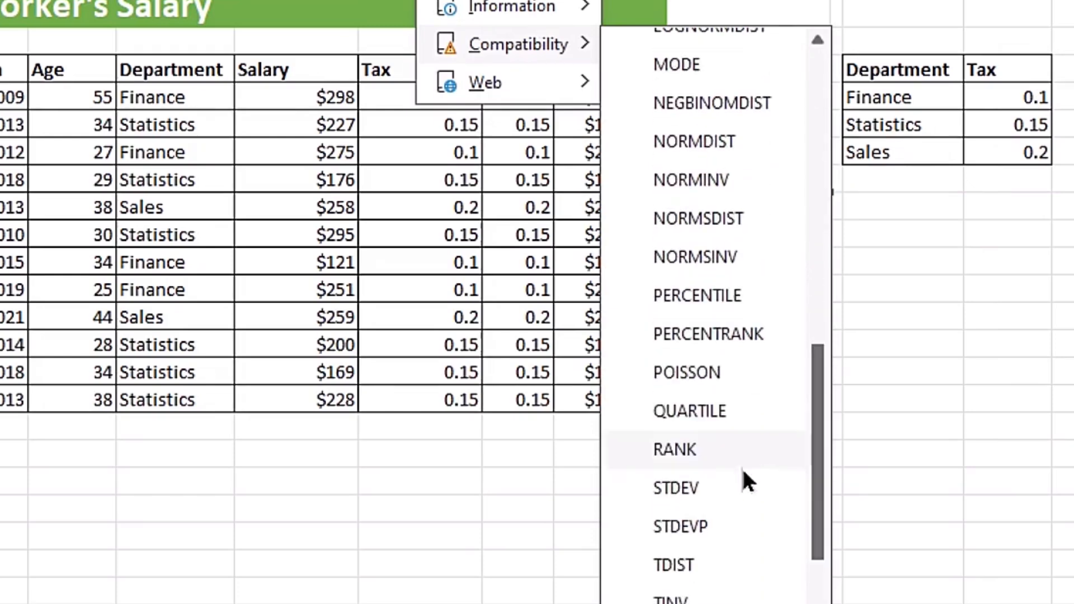